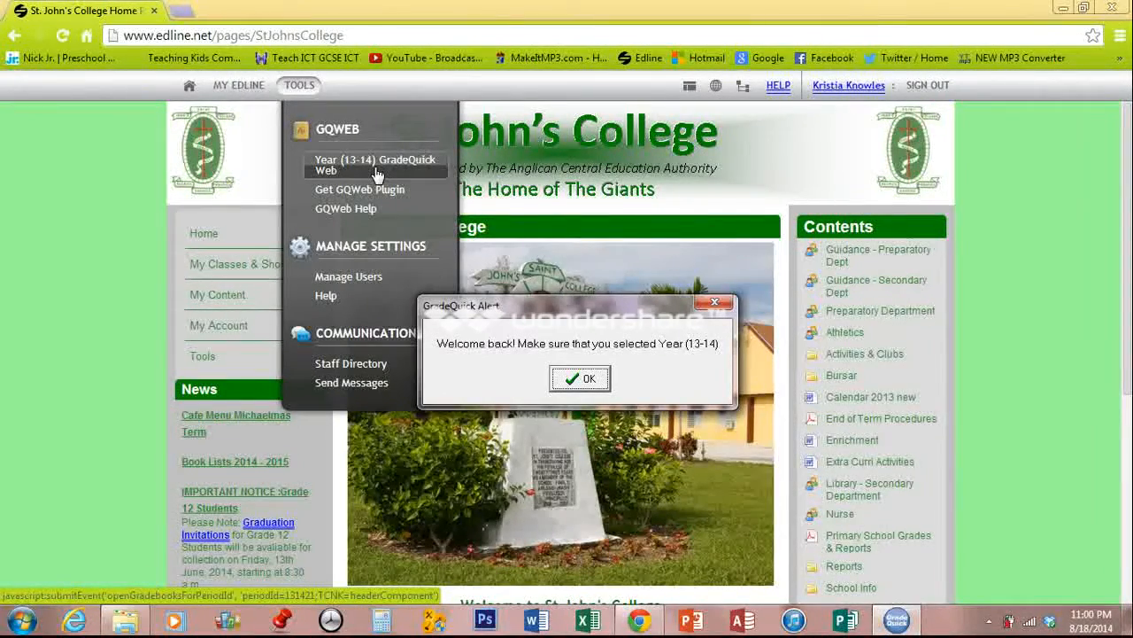
# Dismiss the welcome alert and switch to the Computer2-18370201.gbk gradebook.
pyautogui.click(580, 379)
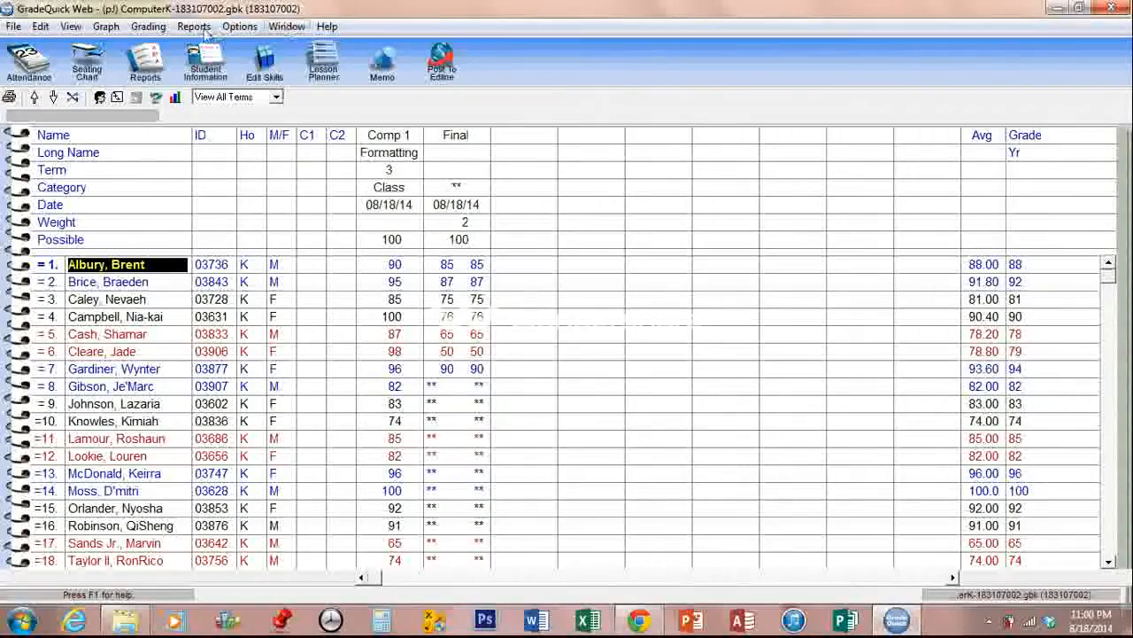
pyautogui.click(195, 27)
pyautogui.moveTo(285, 27)
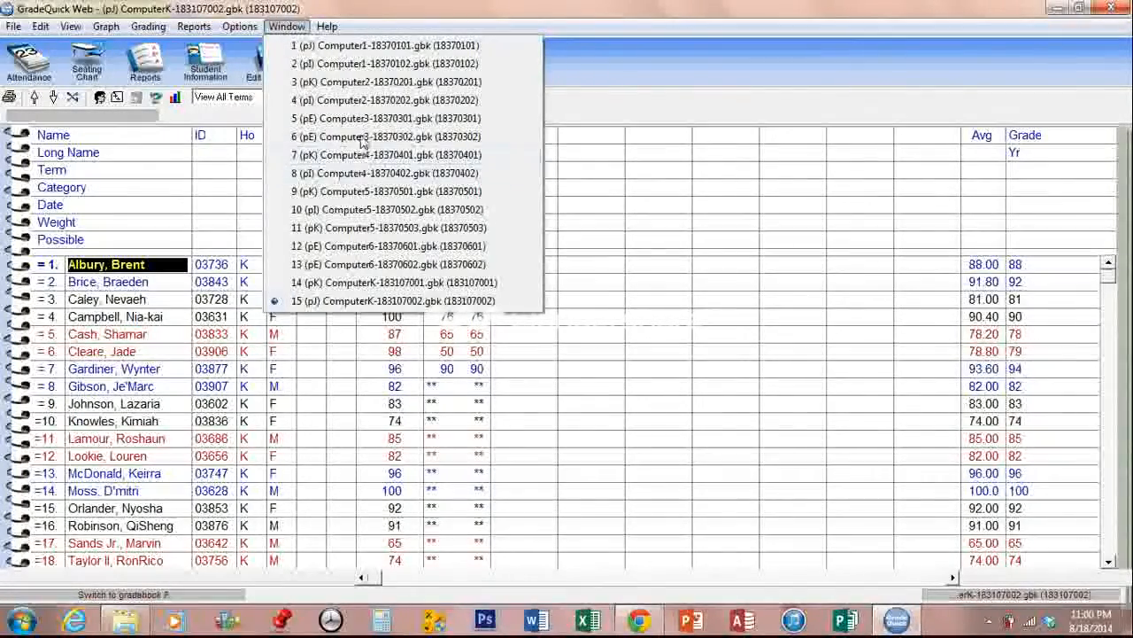
pyautogui.click(376, 82)
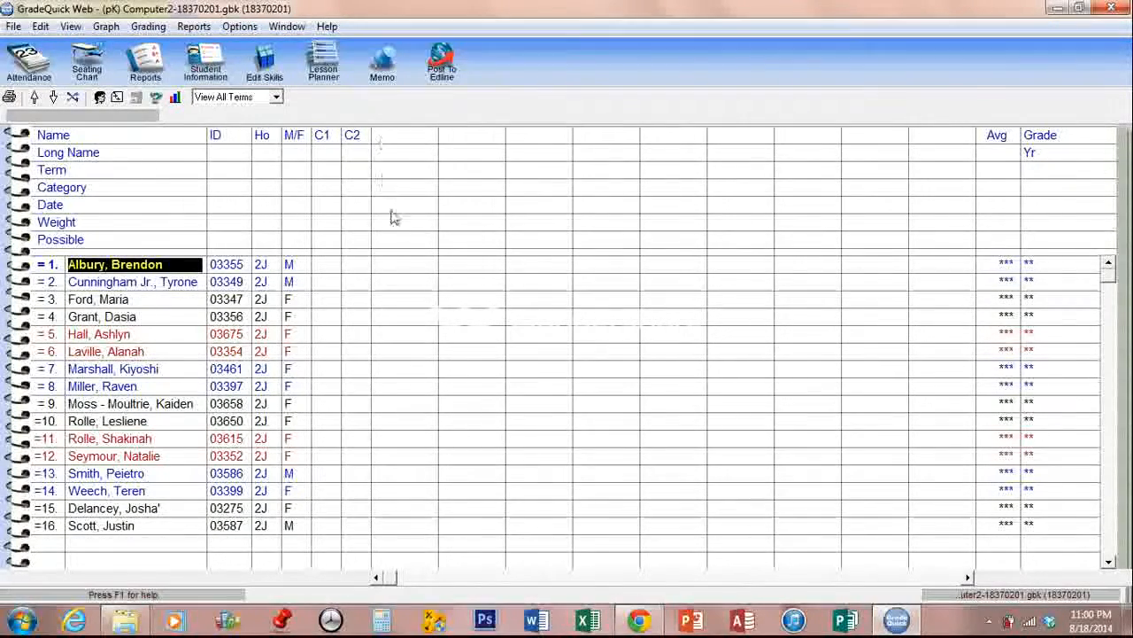
# Add a new test column to the gradebook, accepting the offered term and category weighting.
pyautogui.click(401, 264)
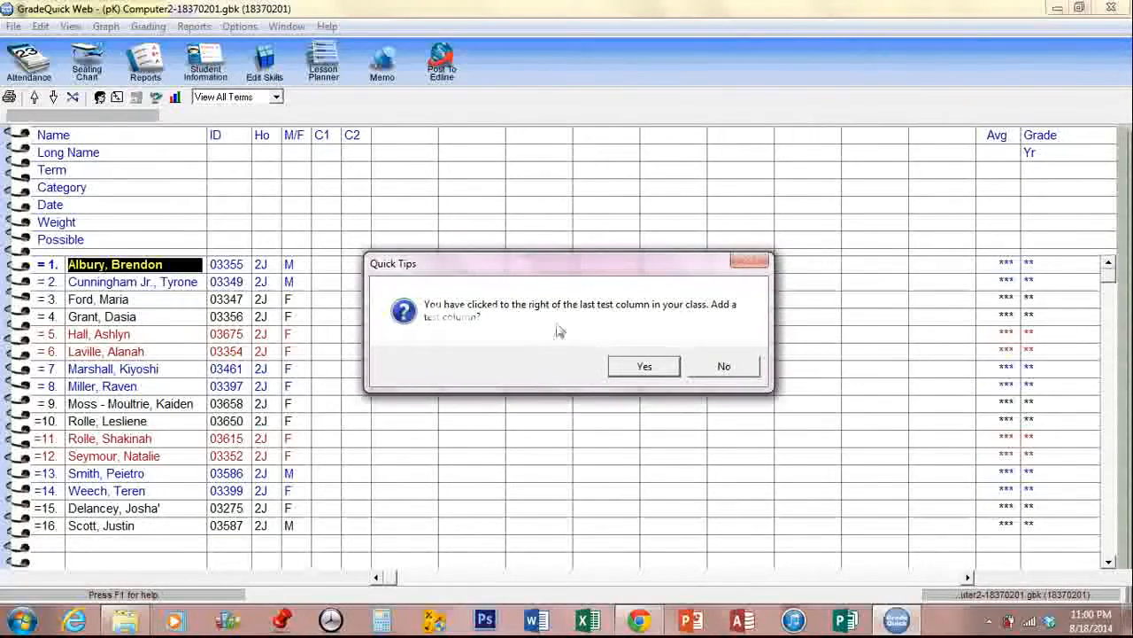
pyautogui.click(644, 365)
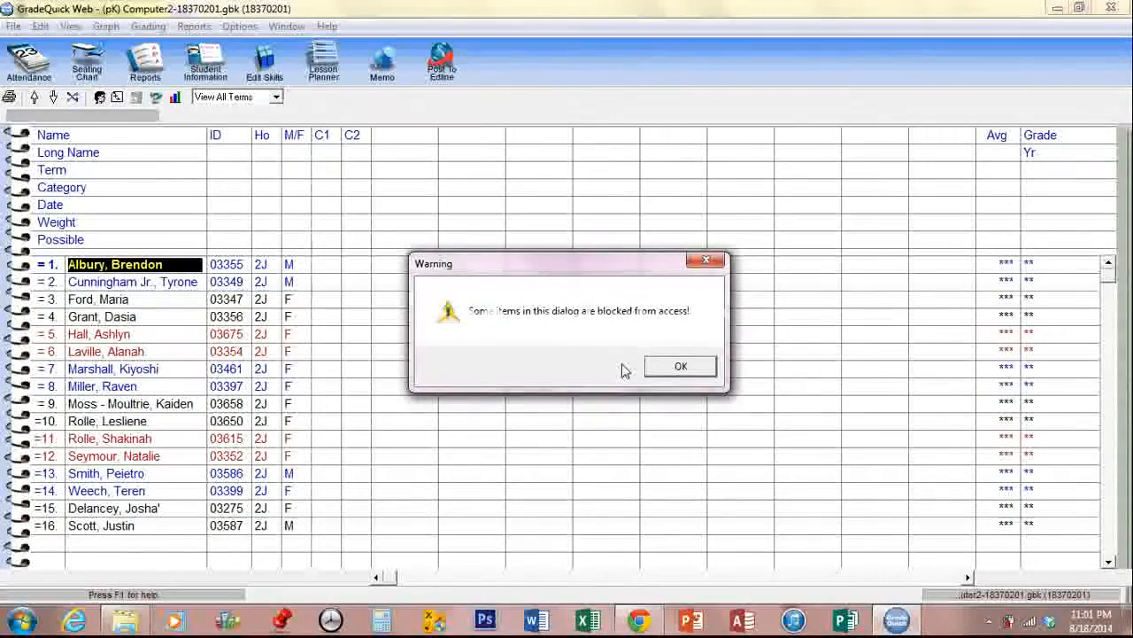
pyautogui.click(673, 369)
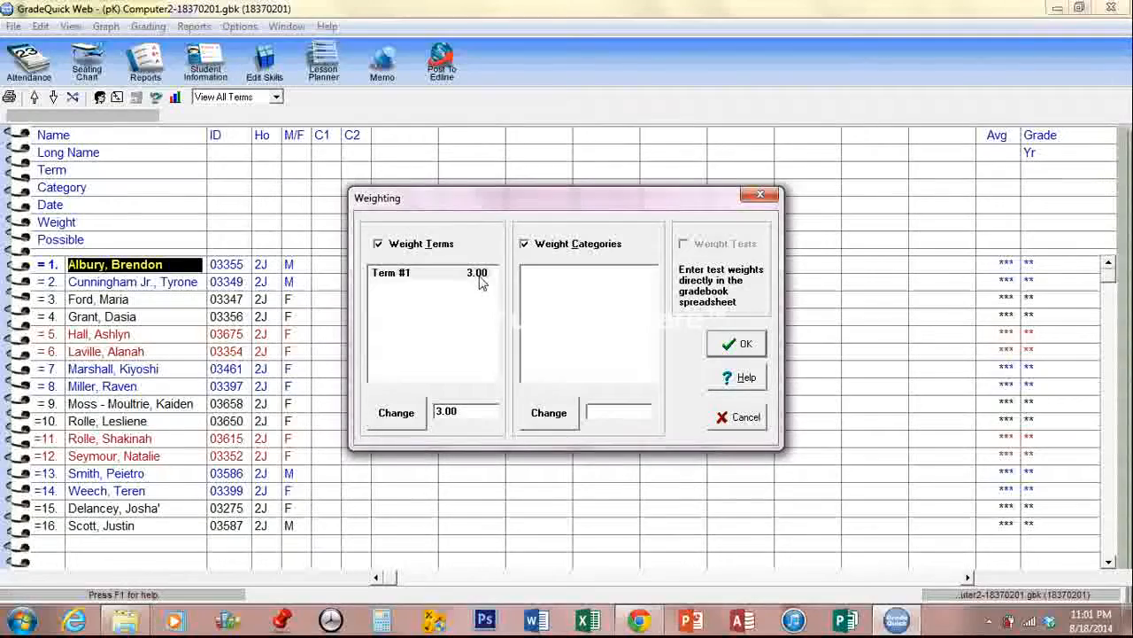
pyautogui.click(736, 345)
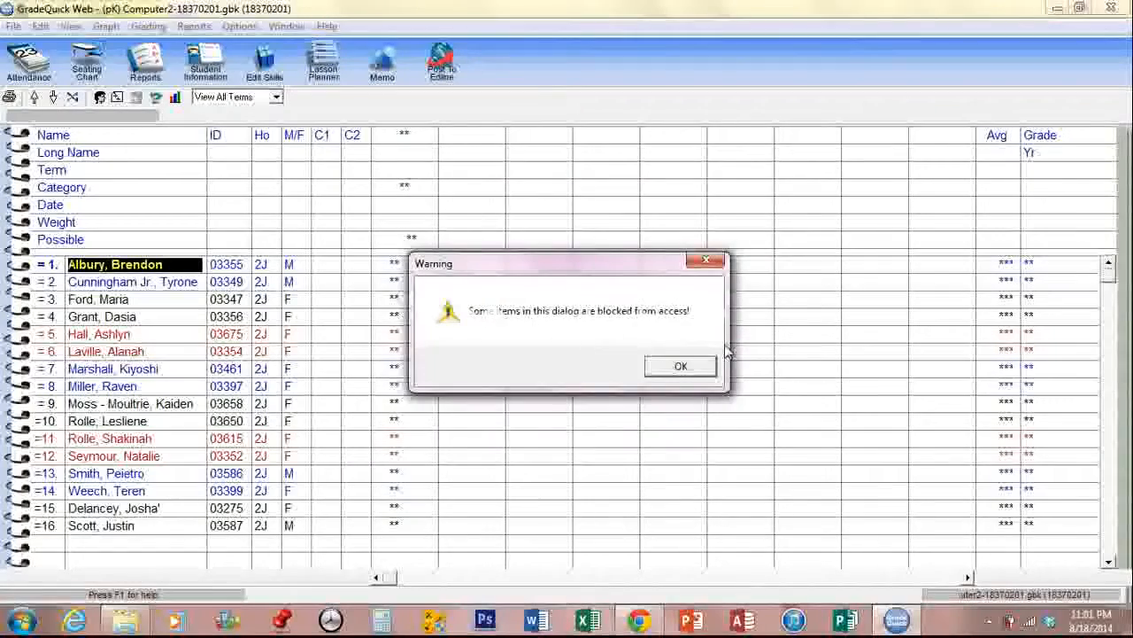
pyautogui.click(680, 366)
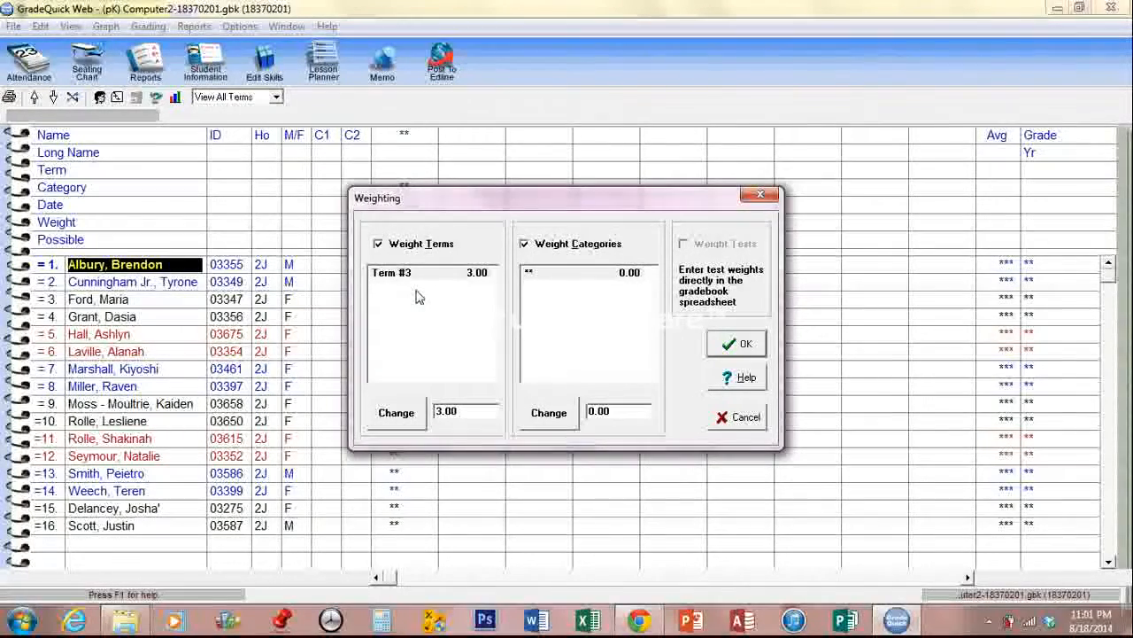
pyautogui.click(742, 345)
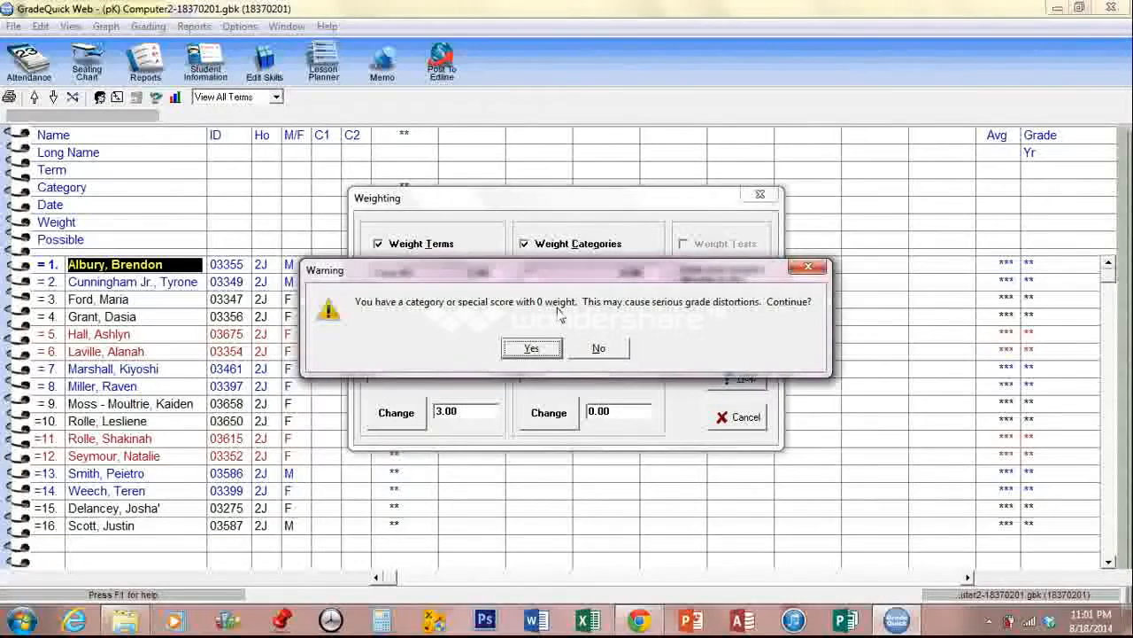
pyautogui.click(531, 348)
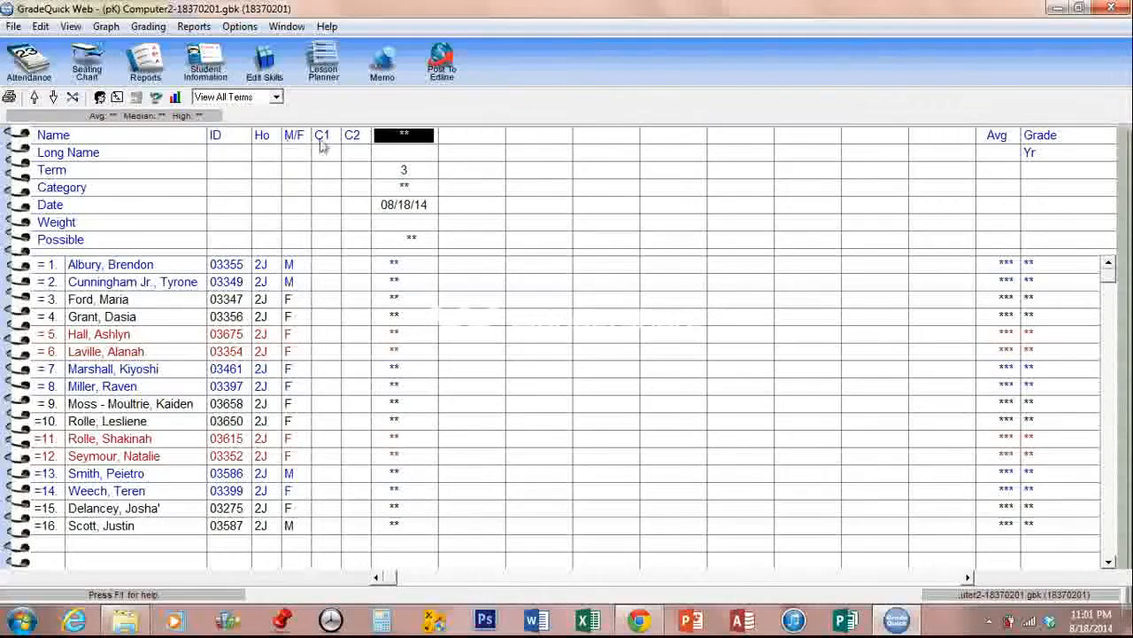
# Name the new test column Comp 1.
pyautogui.doubleClick(381, 140)
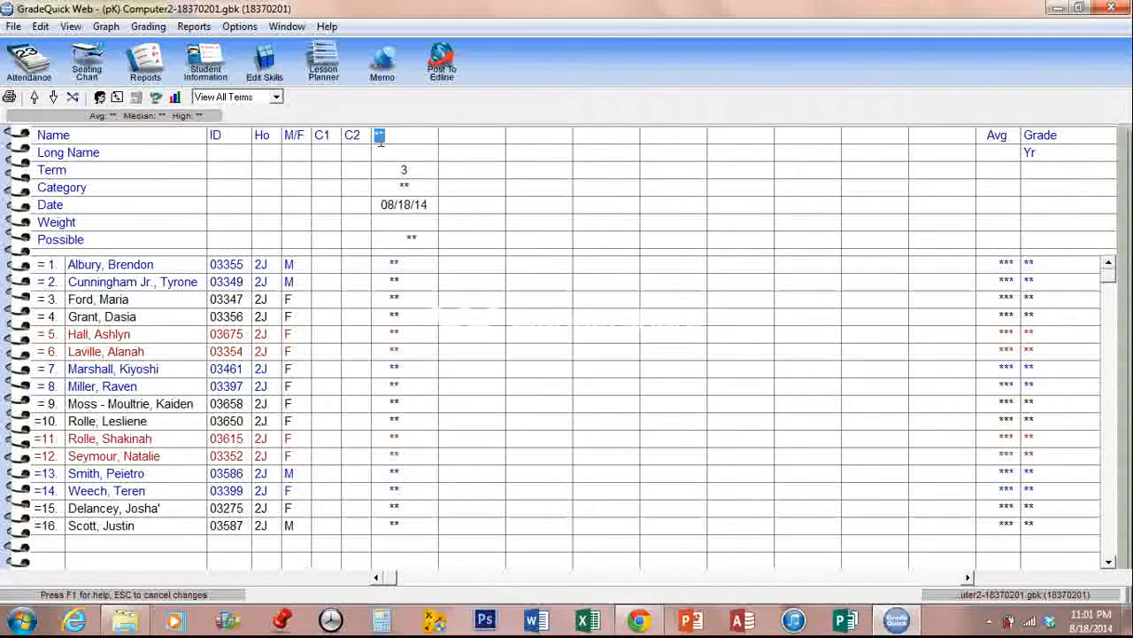
pyautogui.write('Comp 1')
pyautogui.press('Return')
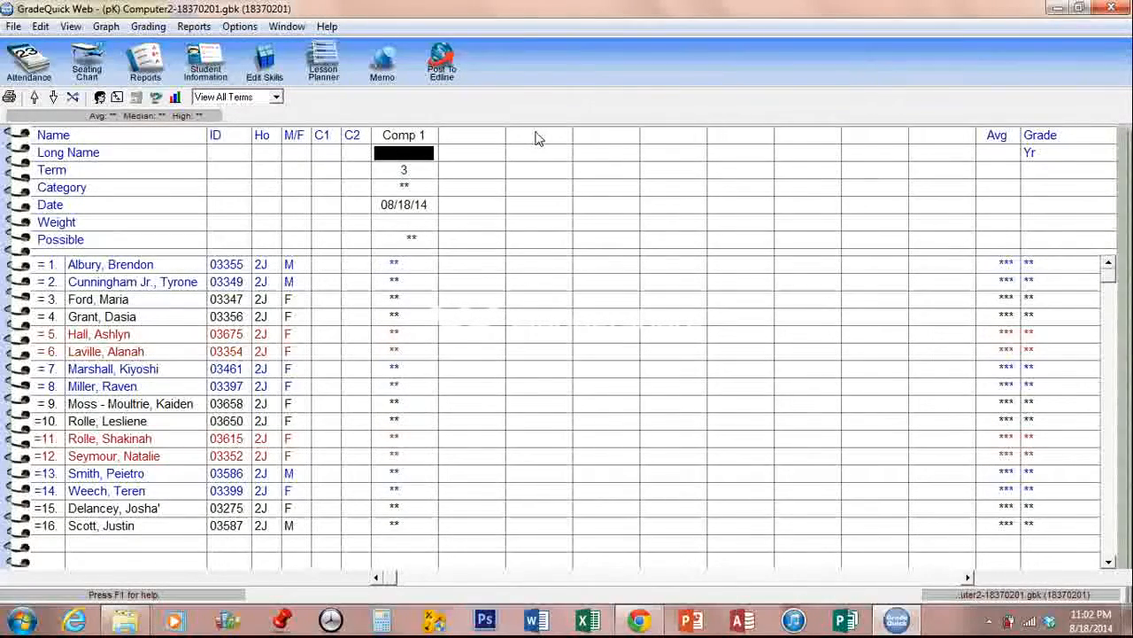
# Set the long name of the Comp 1 column to "Print a Document".
pyautogui.doubleClick(373, 155)
pyautogui.write('Print')
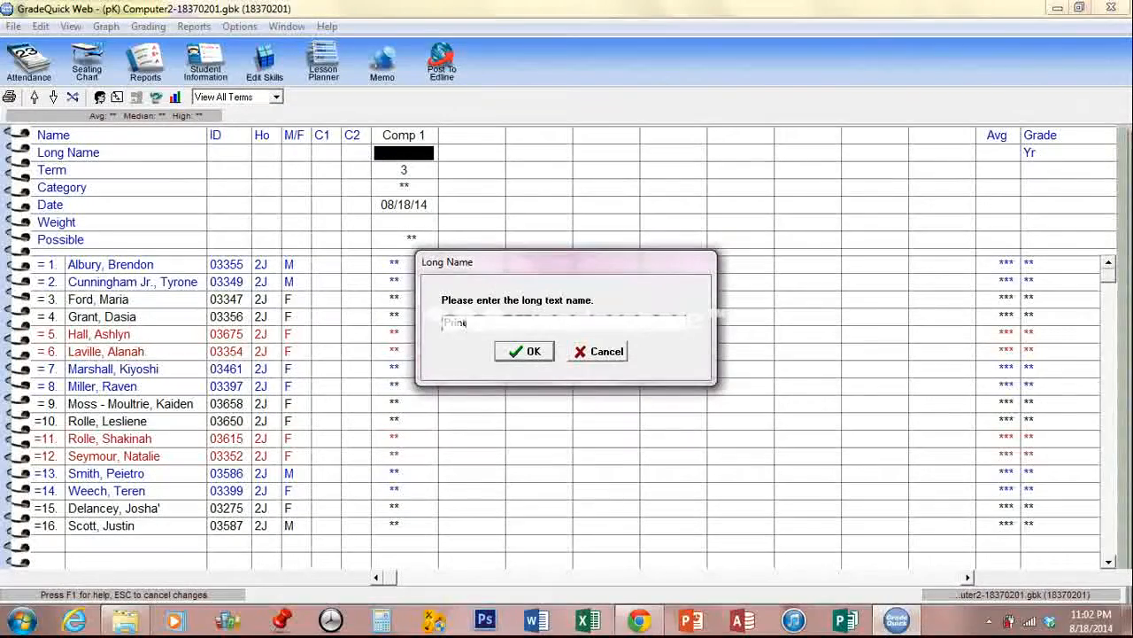
pyautogui.write(' a Docume')
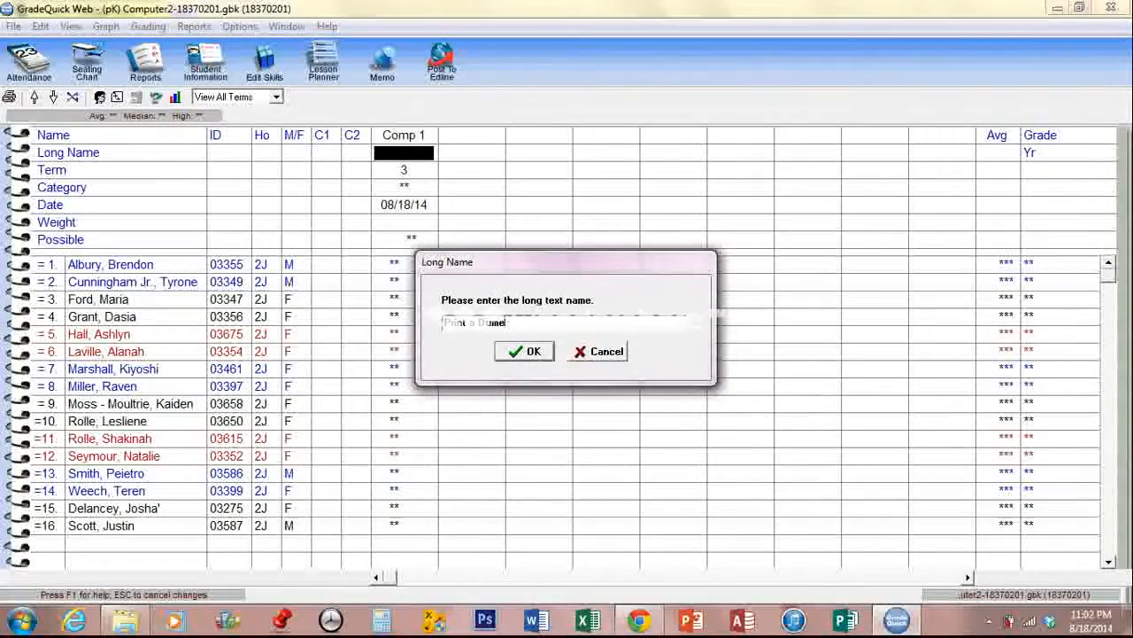
pyautogui.press('BackSpace')
pyautogui.press('BackSpace')
pyautogui.press('BackSpace')
pyautogui.write('oc')
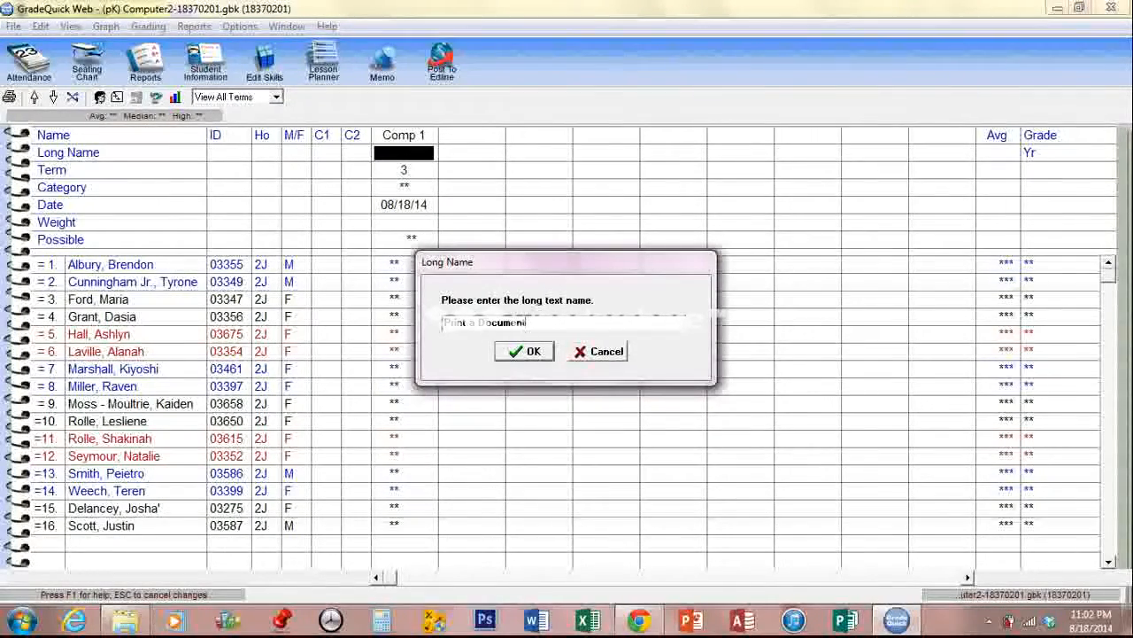
pyautogui.click(524, 351)
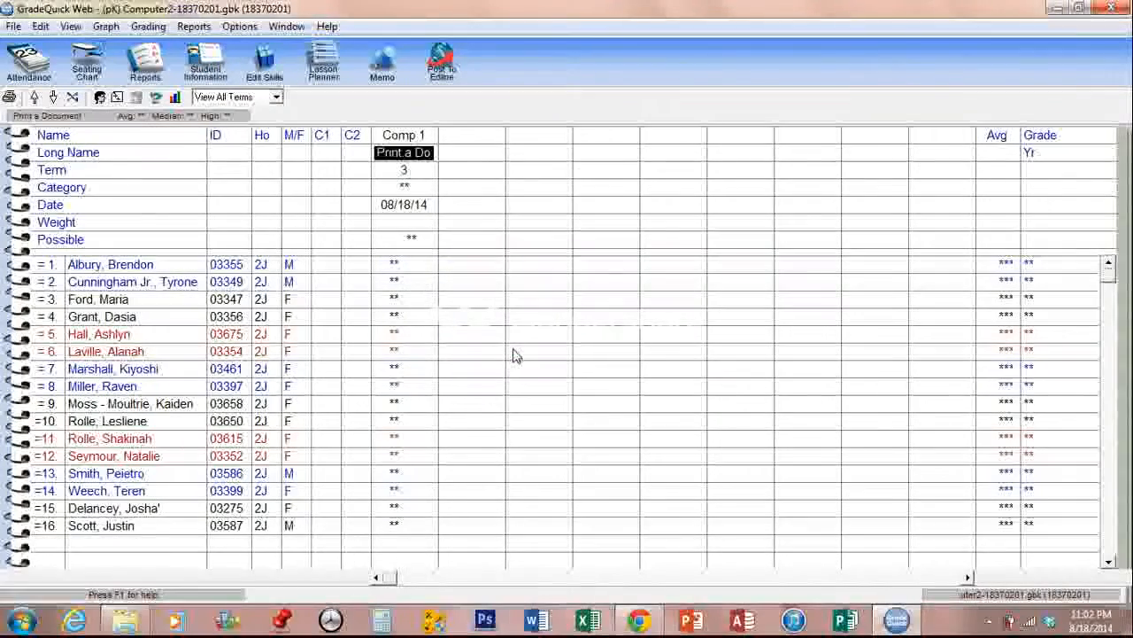
# Assign the Comp 1 column to the Class category and set that category's weight to 6.00.
pyautogui.click(422, 191)
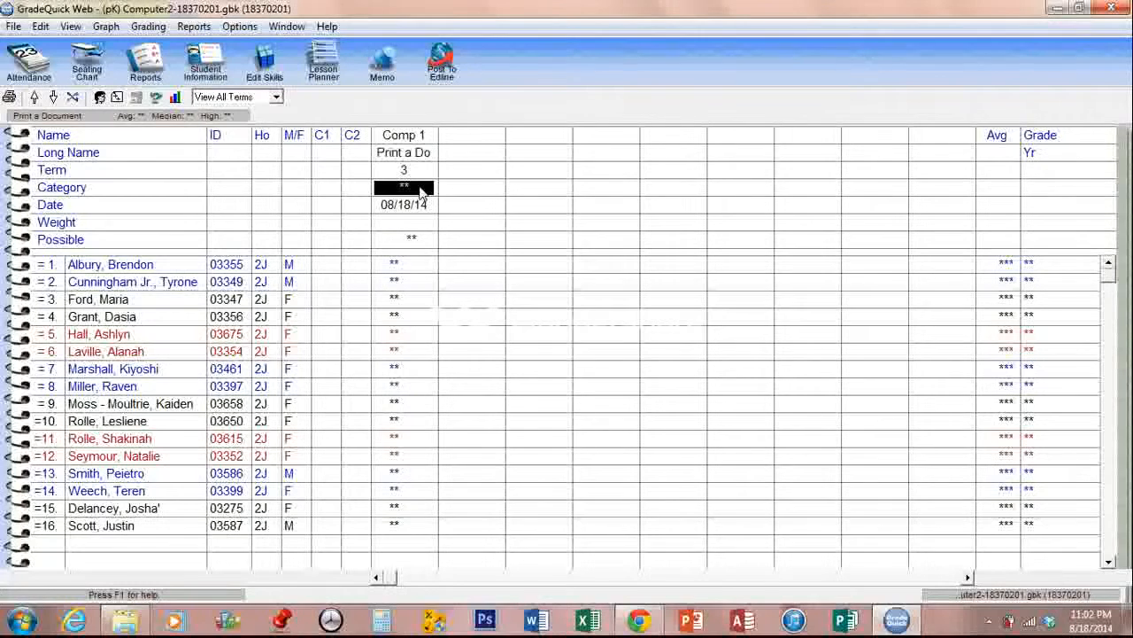
pyautogui.write('Class')
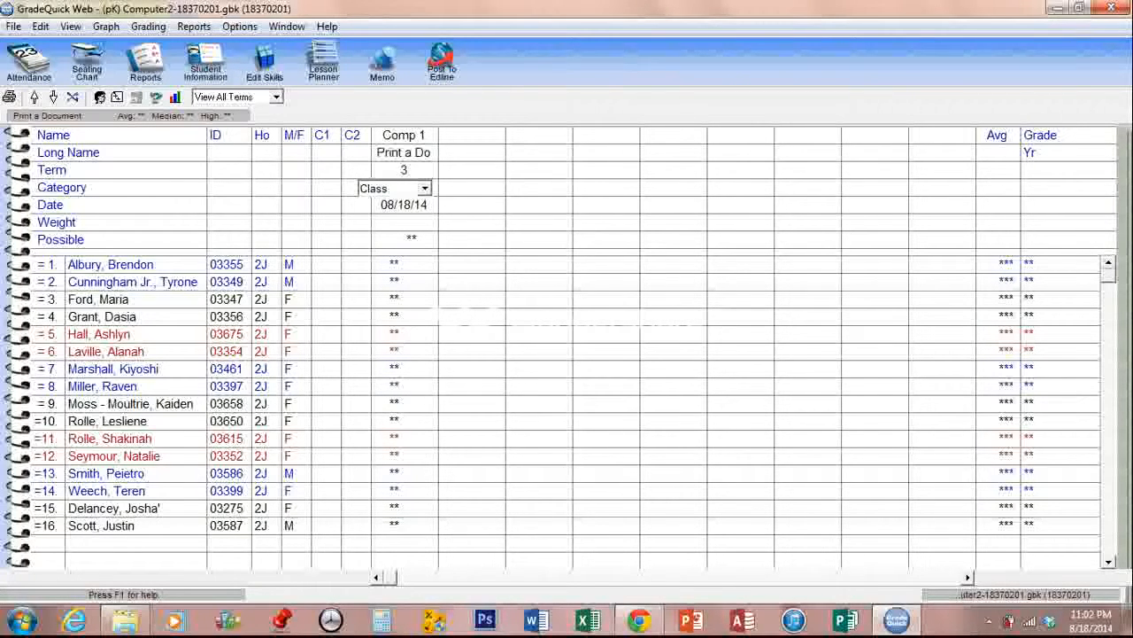
pyautogui.press('Return')
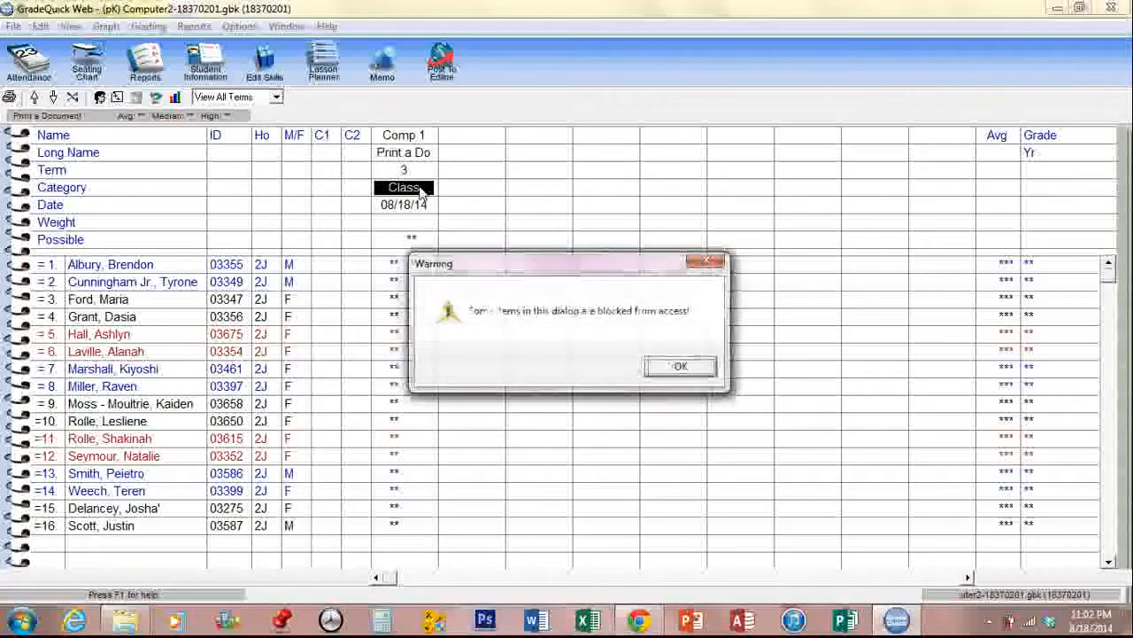
pyautogui.press('Return')
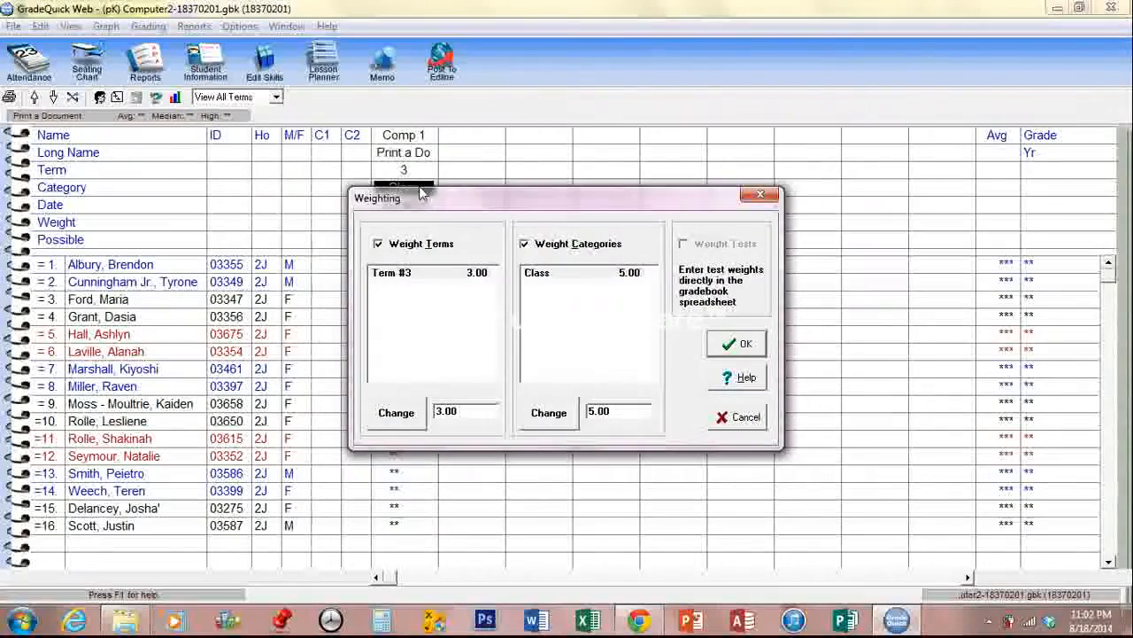
pyautogui.click(613, 278)
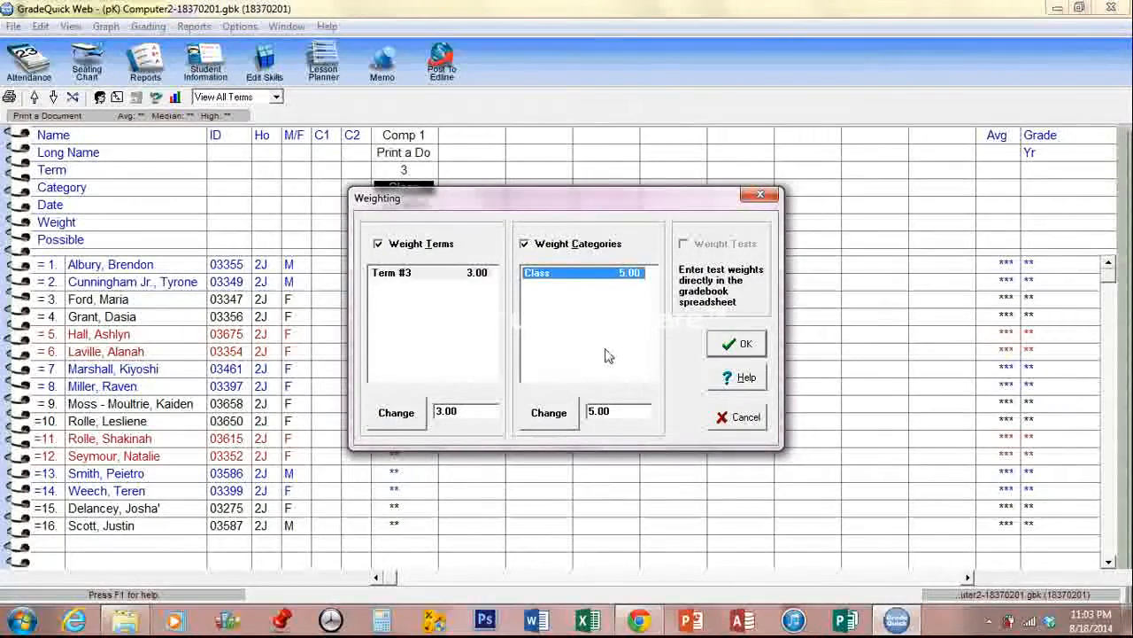
pyautogui.click(592, 413)
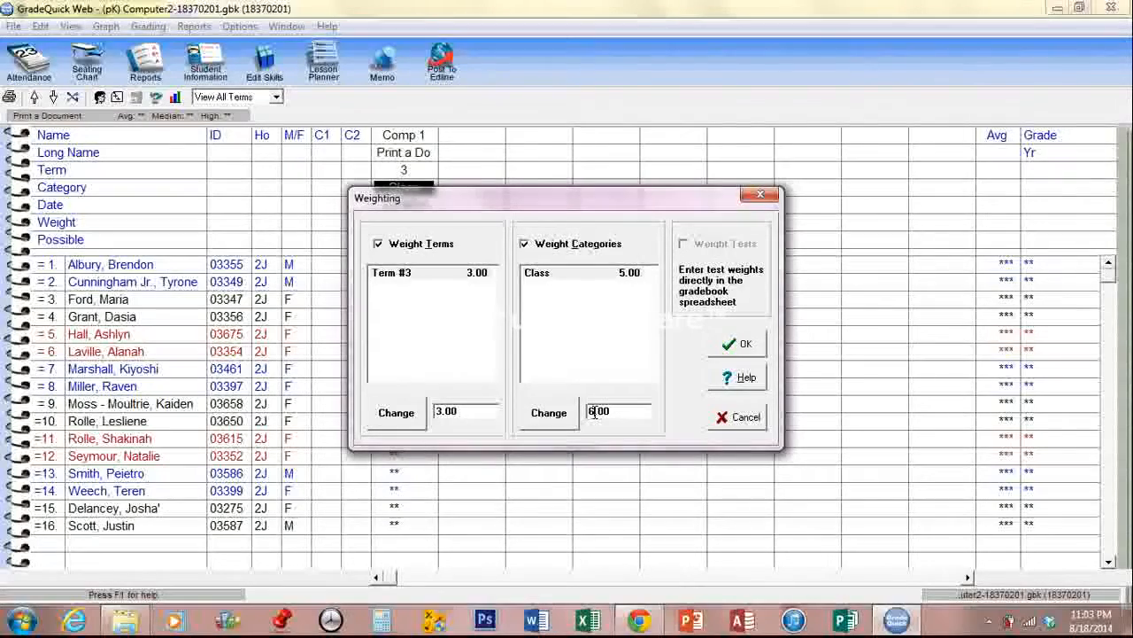
pyautogui.click(551, 415)
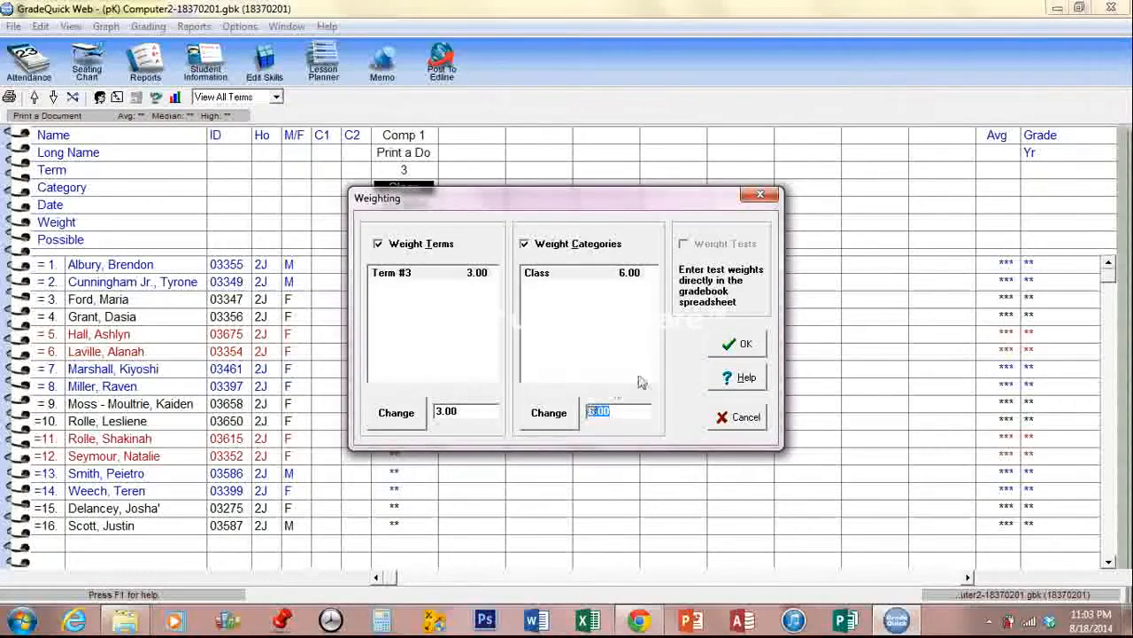
pyautogui.click(733, 345)
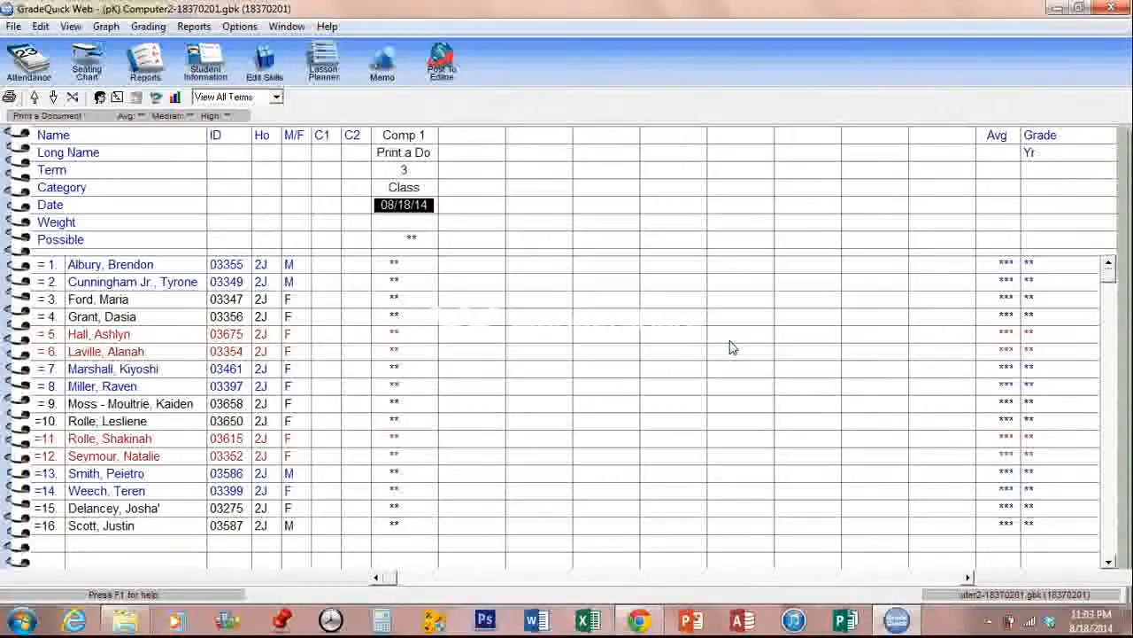
# Set the Comp 1 column's date to 08/11/14 and its possible score to 100.
pyautogui.click(430, 206)
pyautogui.click(432, 205)
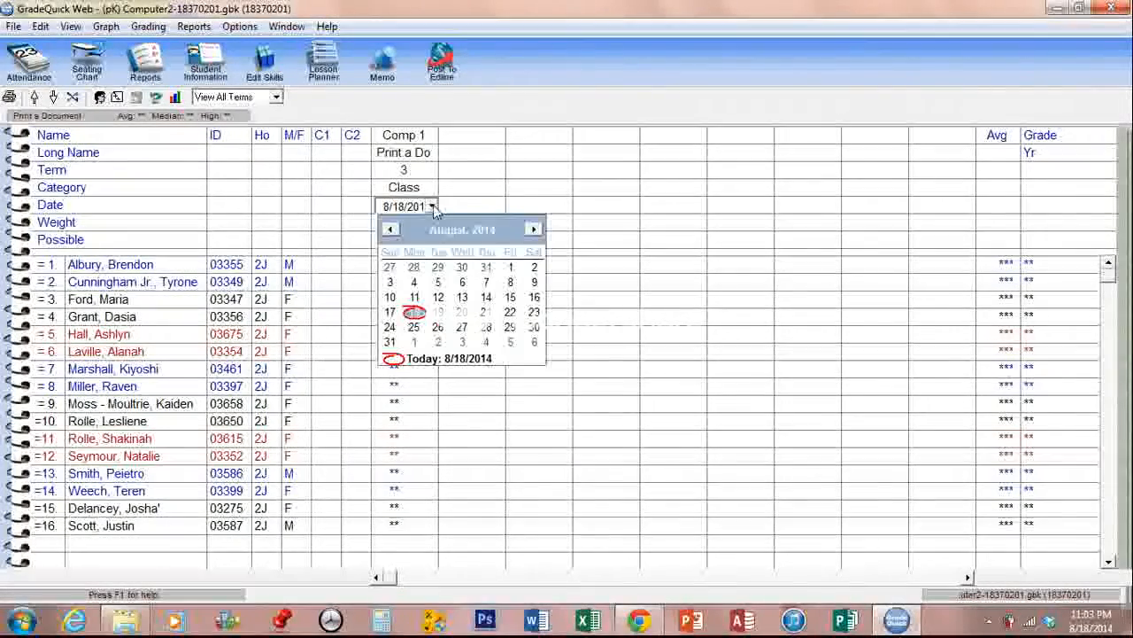
pyautogui.click(418, 296)
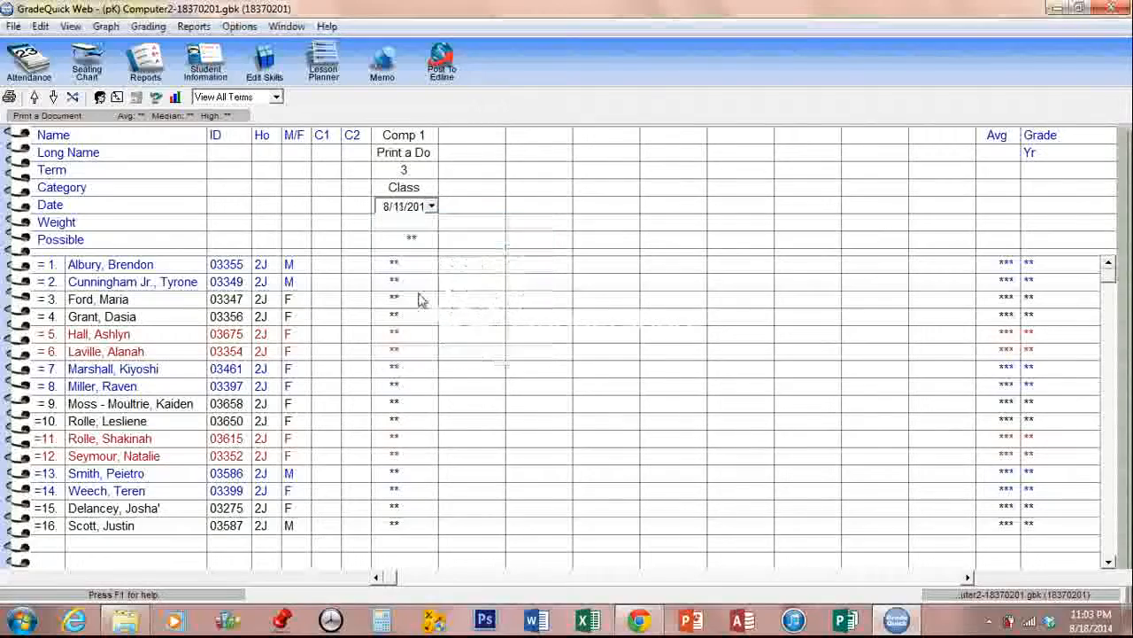
pyautogui.click(420, 241)
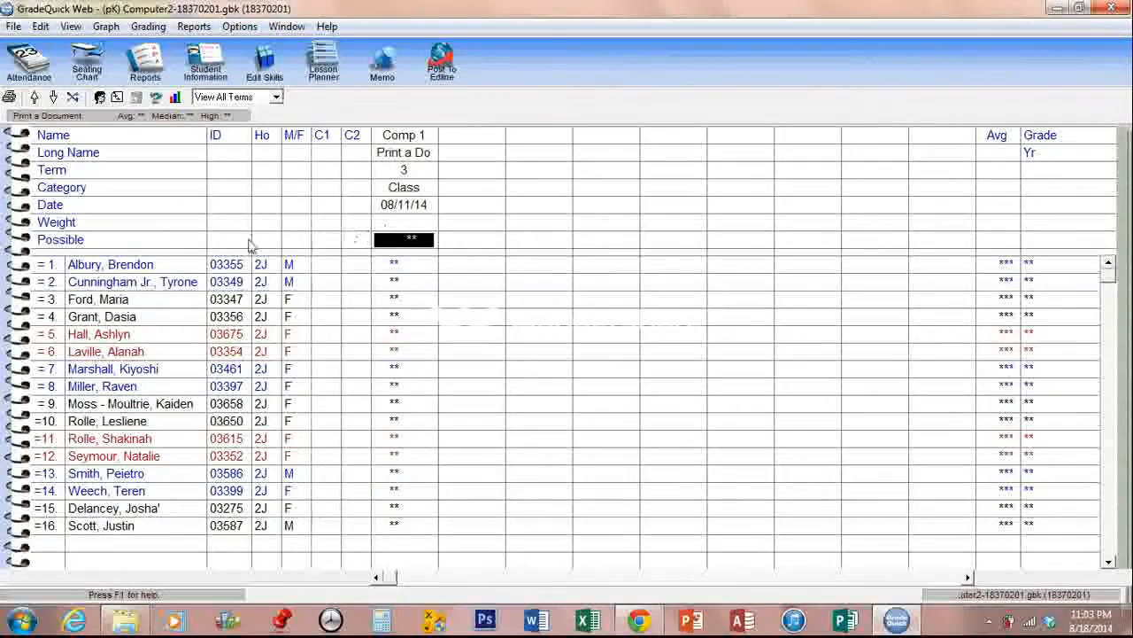
pyautogui.write('1')
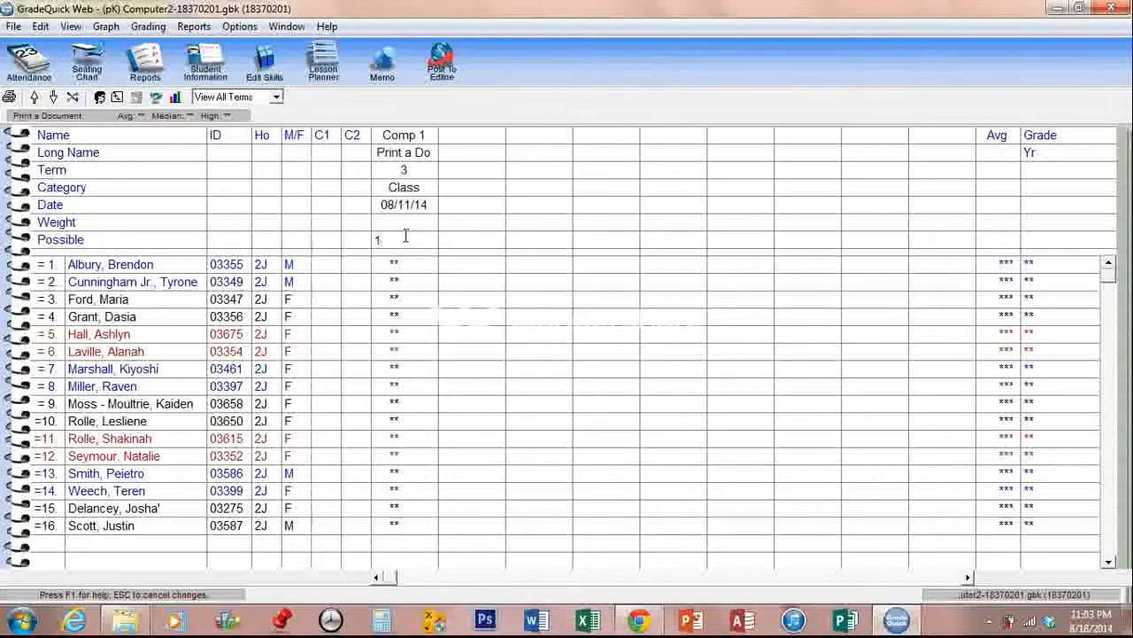
pyautogui.write('00')
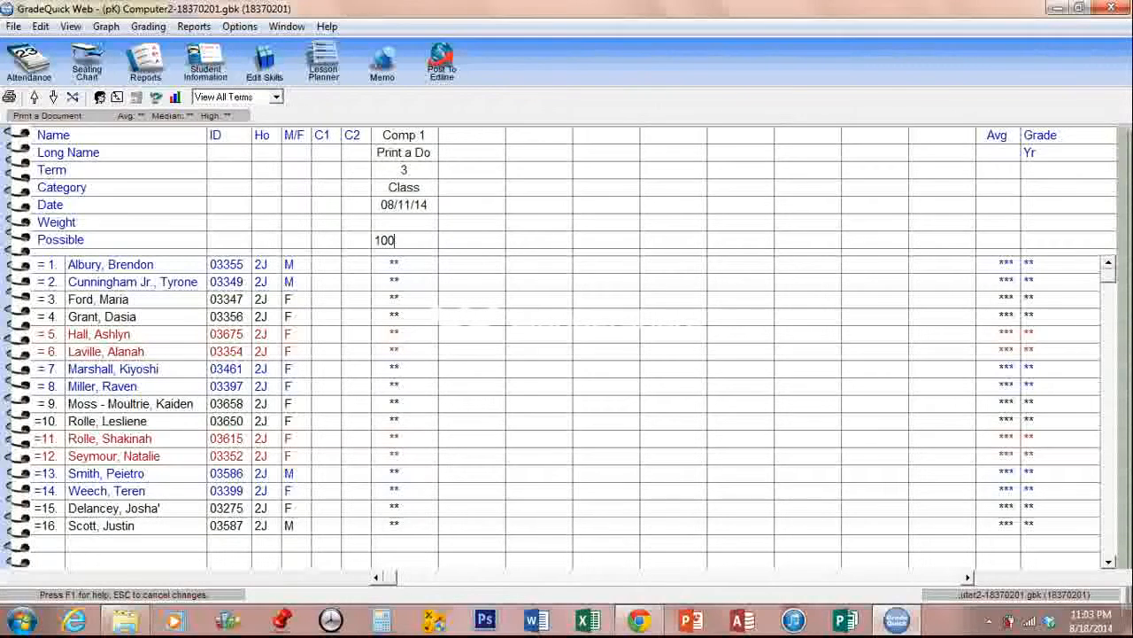
pyautogui.press('Return')
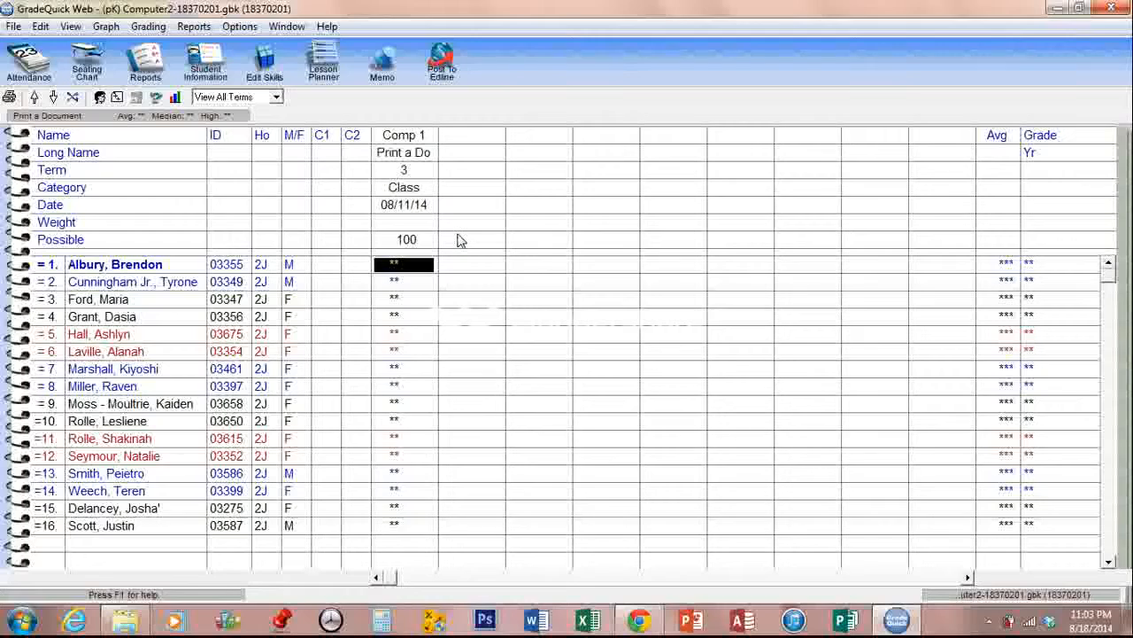
# Enter the Comp 1 scores 85, 95, 75, 100, 98 and 96 for students 1 to 6.
pyautogui.write('85')
pyautogui.press('Return')
pyautogui.write('95')
pyautogui.press('Return')
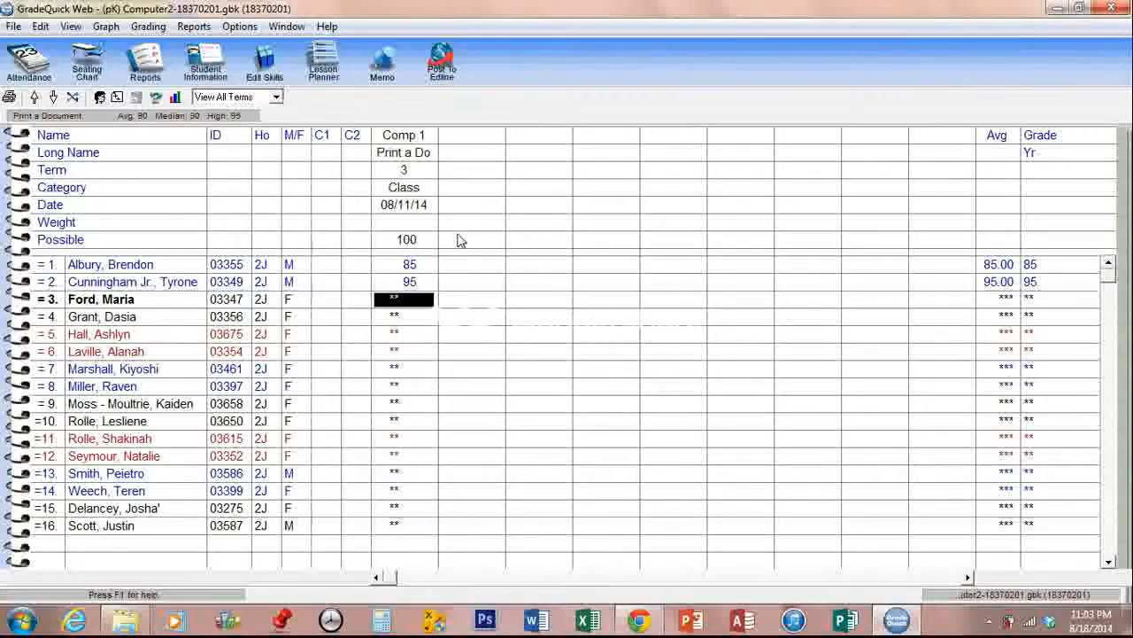
pyautogui.write('75')
pyautogui.press('Return')
pyautogui.write('100')
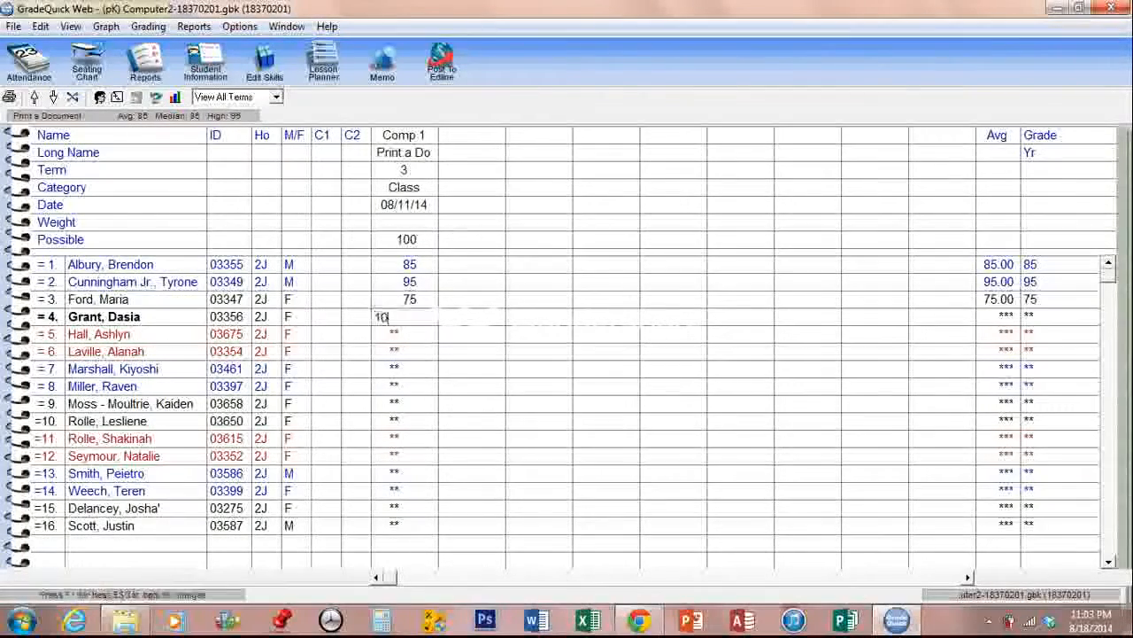
pyautogui.press('Return')
pyautogui.write('98')
pyautogui.press('Return')
pyautogui.write('96')
pyautogui.press('Return')
# Enter the Comp 1 scores 85, 74, 75, 89 and 85 for students 7 to 11.
pyautogui.write('85')
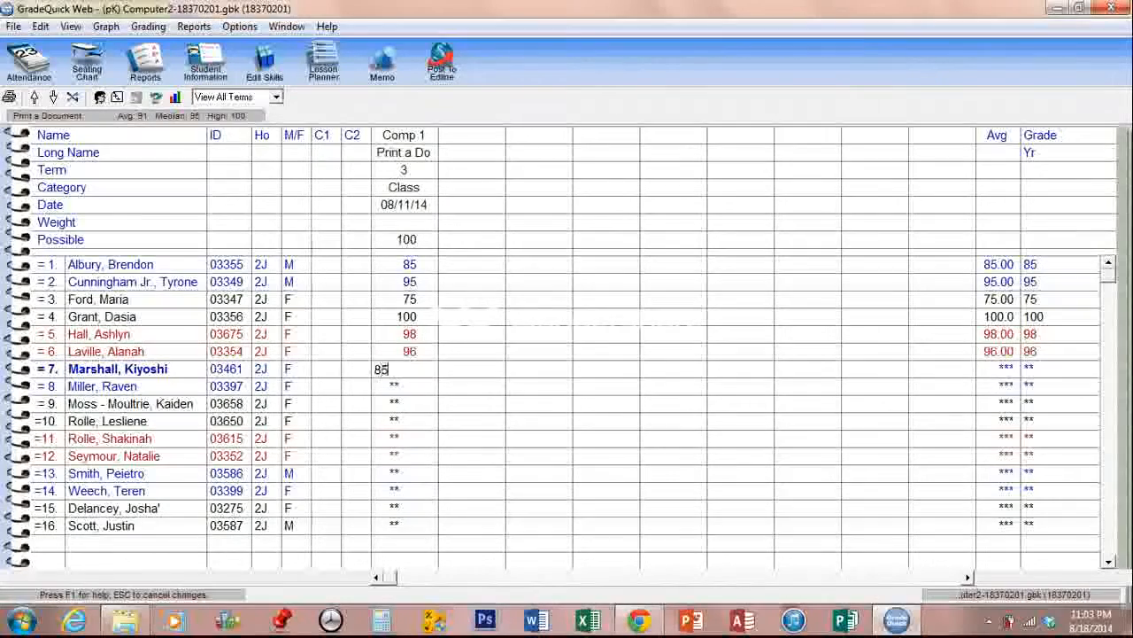
pyautogui.press('Return')
pyautogui.write('74')
pyautogui.press('Return')
pyautogui.write('75')
pyautogui.press('Return')
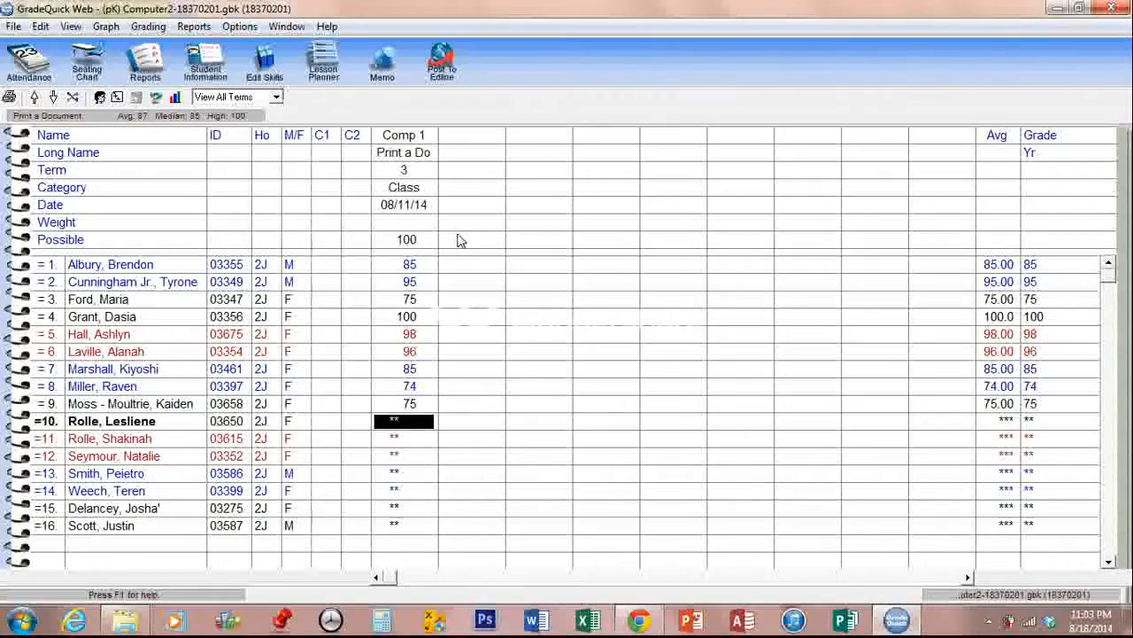
pyautogui.write('89')
pyautogui.press('Return')
pyautogui.write('85')
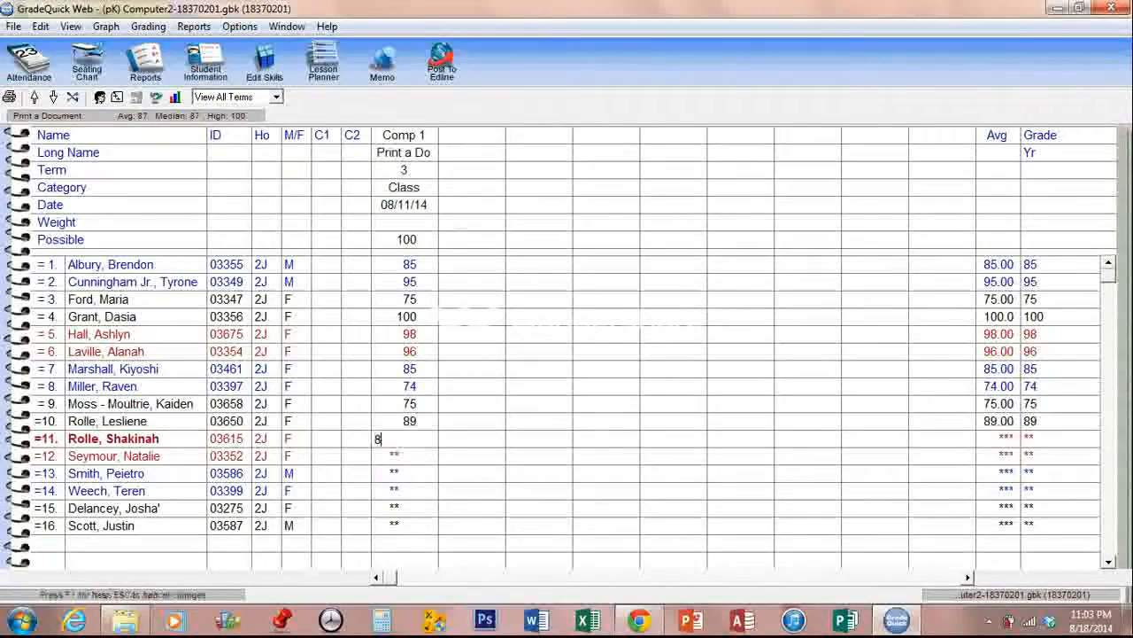
pyautogui.press('Return')
# Enter the Comp 1 scores 100, 95, 92, 90 and 85 for students 12 to 16.
pyautogui.write('100')
pyautogui.press('Return')
pyautogui.write('95')
pyautogui.press('Return')
pyautogui.write('92')
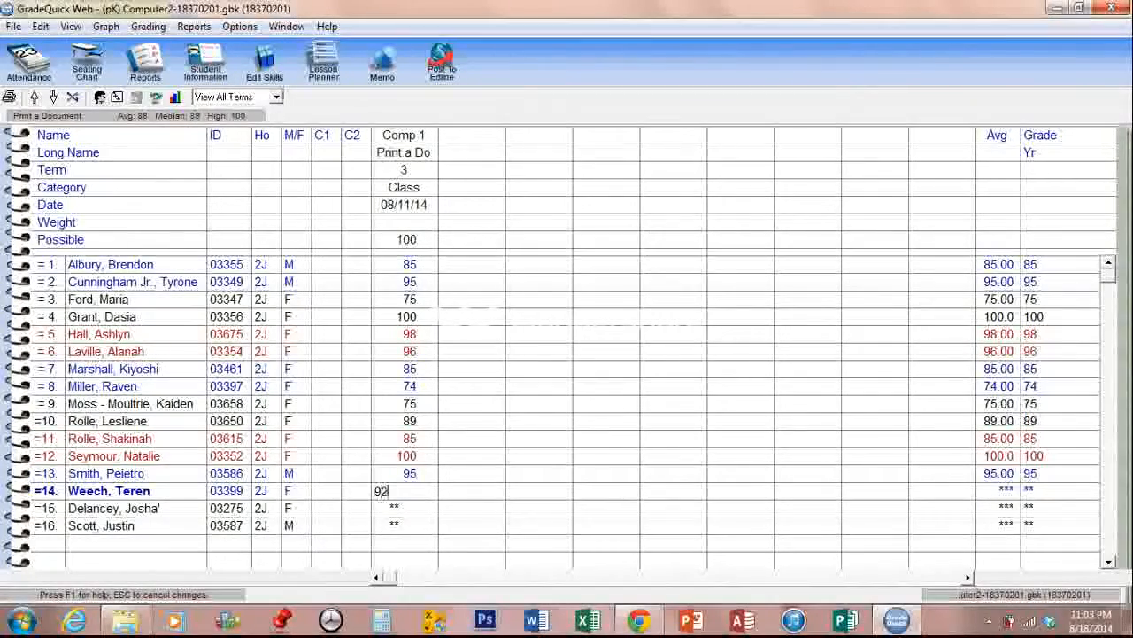
pyautogui.press('Return')
pyautogui.write('90')
pyautogui.press('Return')
pyautogui.write('85')
pyautogui.press('Return')
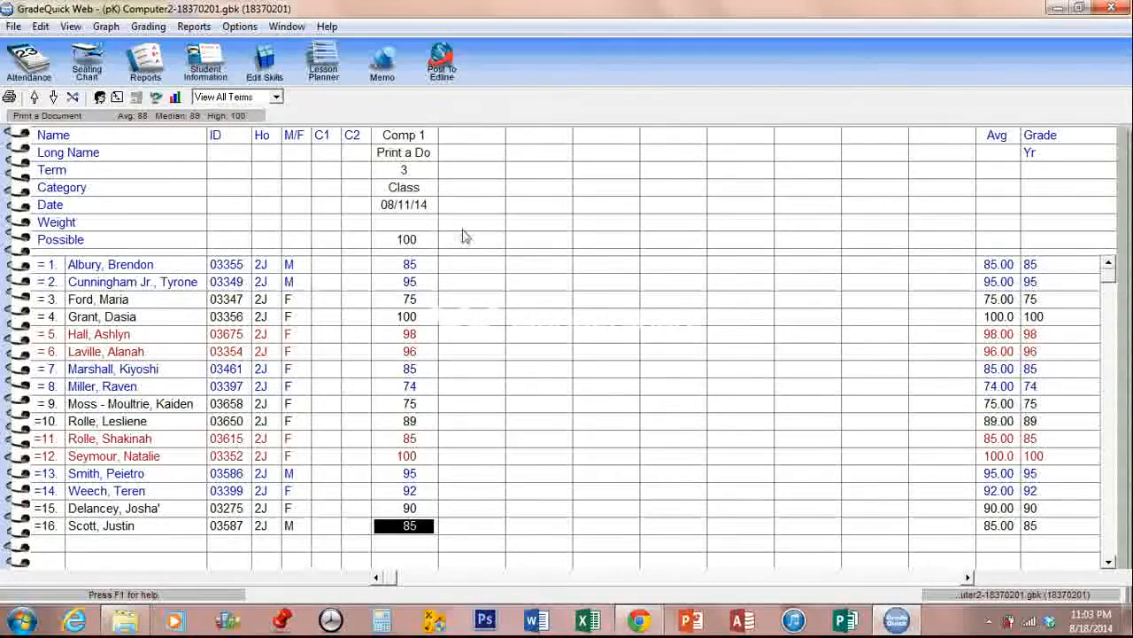
# Add a second test column after Comp 1 and name it Home1.
pyautogui.click(476, 224)
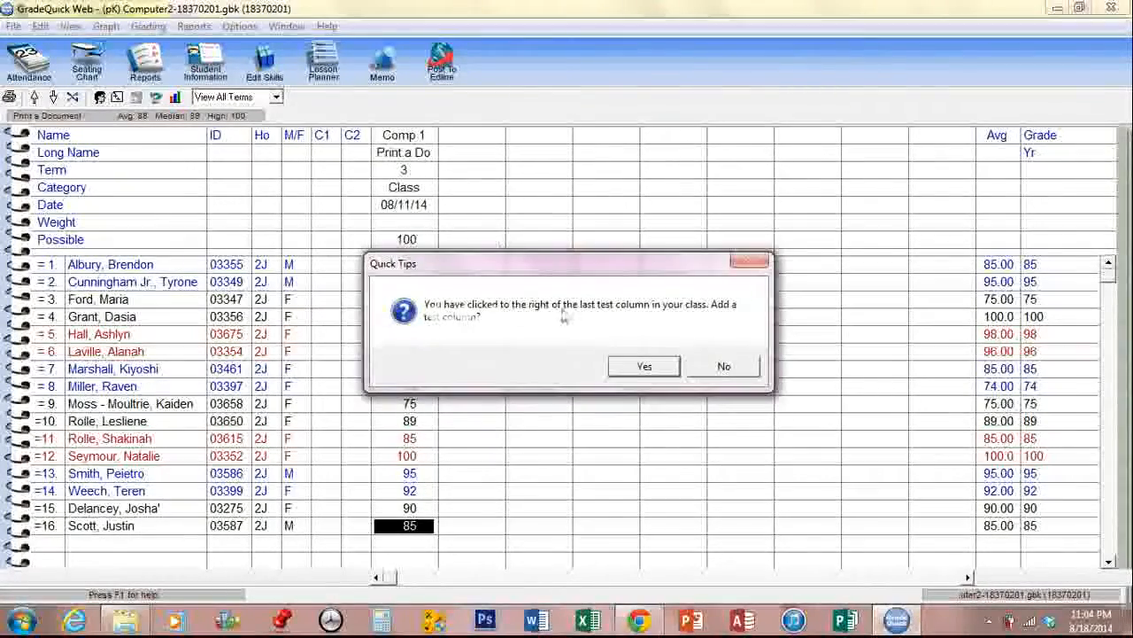
pyautogui.click(641, 366)
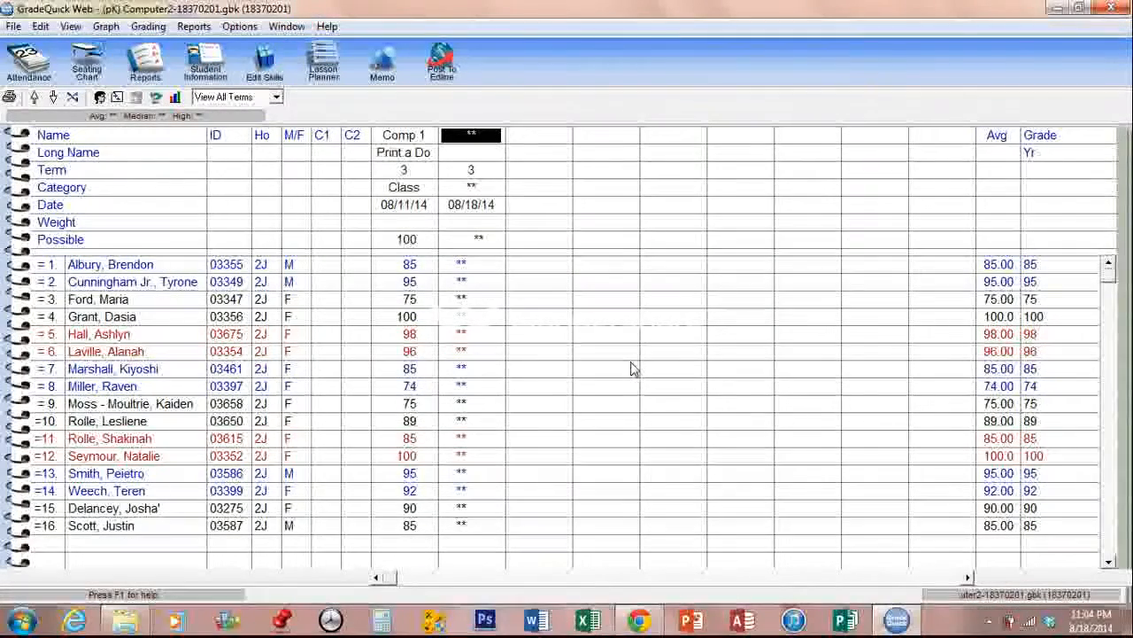
pyautogui.write('Honew')
pyautogui.press('BackSpace')
pyautogui.press('BackSpace')
pyautogui.press('BackSpace')
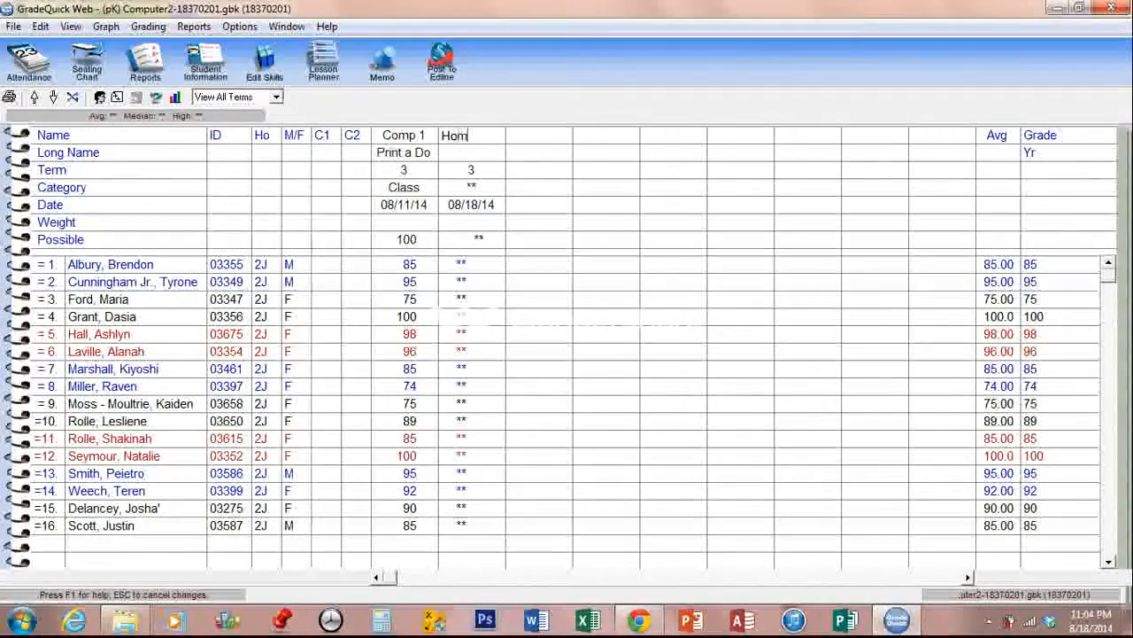
pyautogui.write('me1')
pyautogui.press('Return')
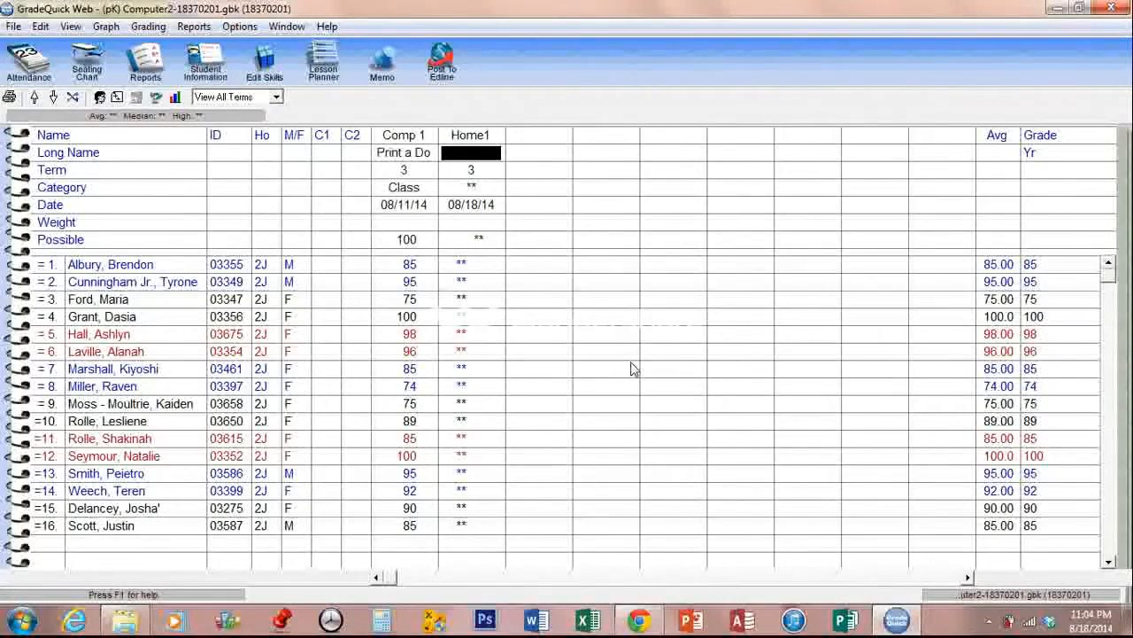
# Set the long name of the Home1 column to "Input and Output Devices".
pyautogui.write('Input a')
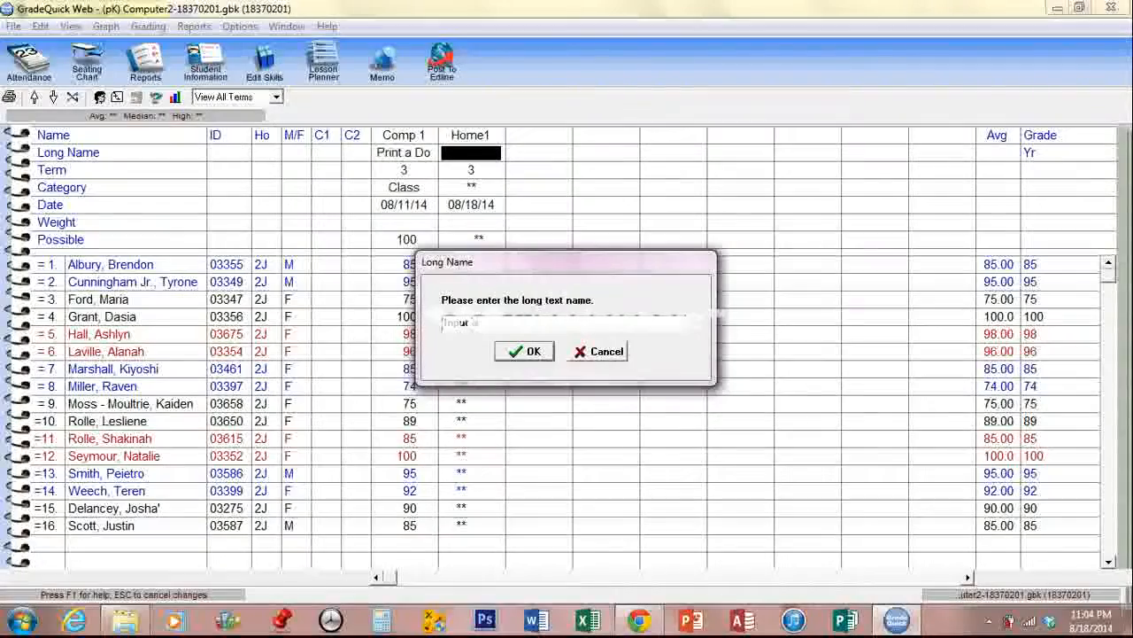
pyautogui.write('nd Output De')
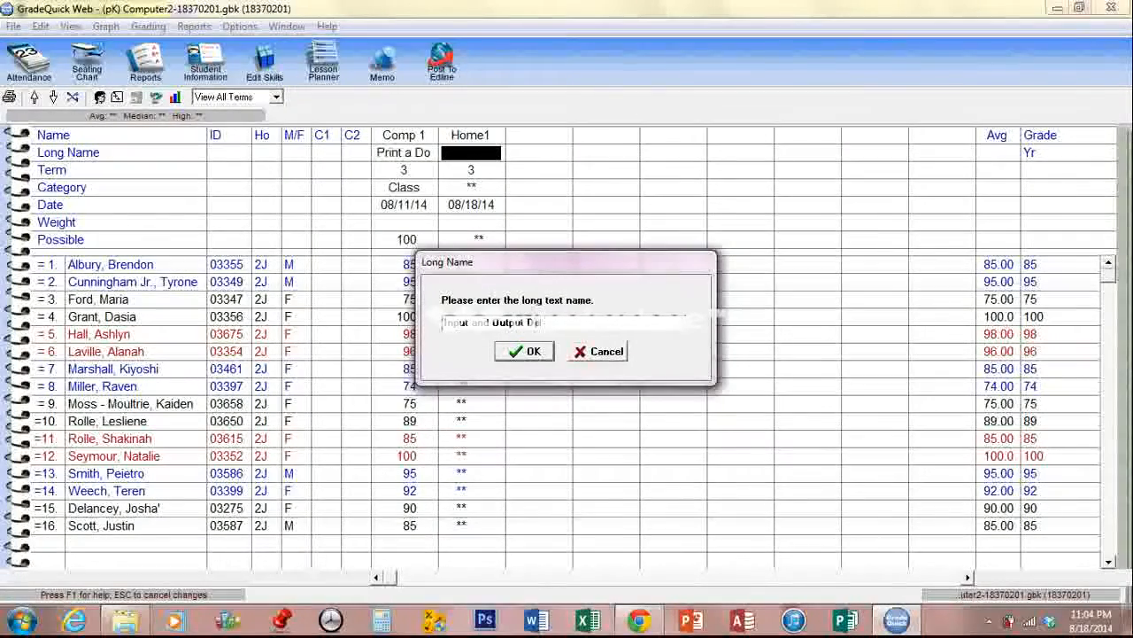
pyautogui.write('vices')
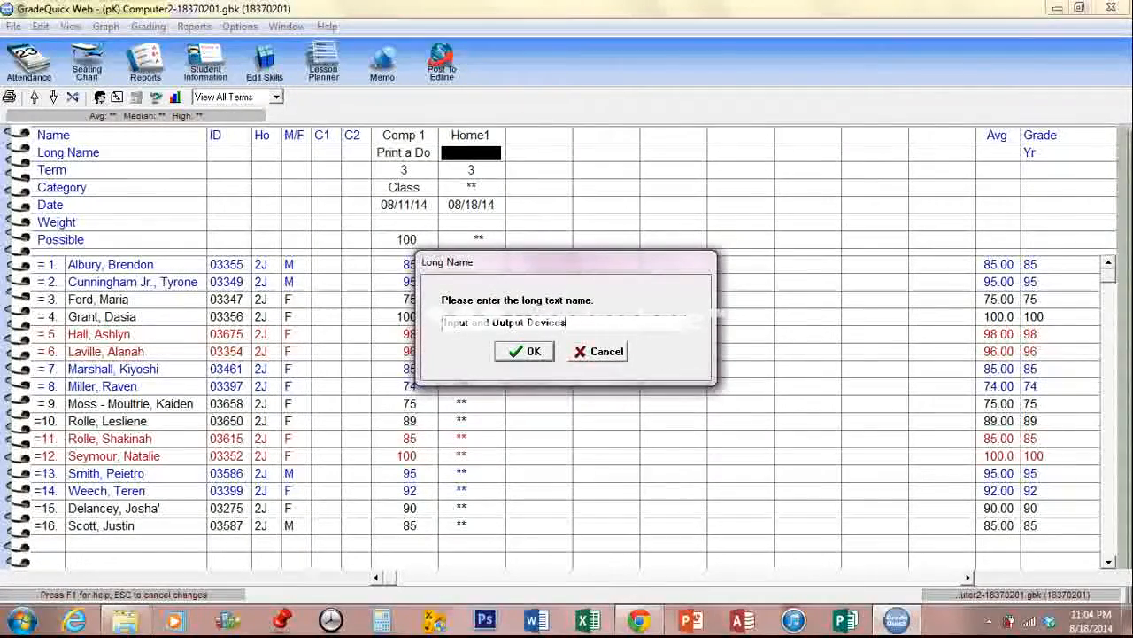
pyautogui.click(526, 351)
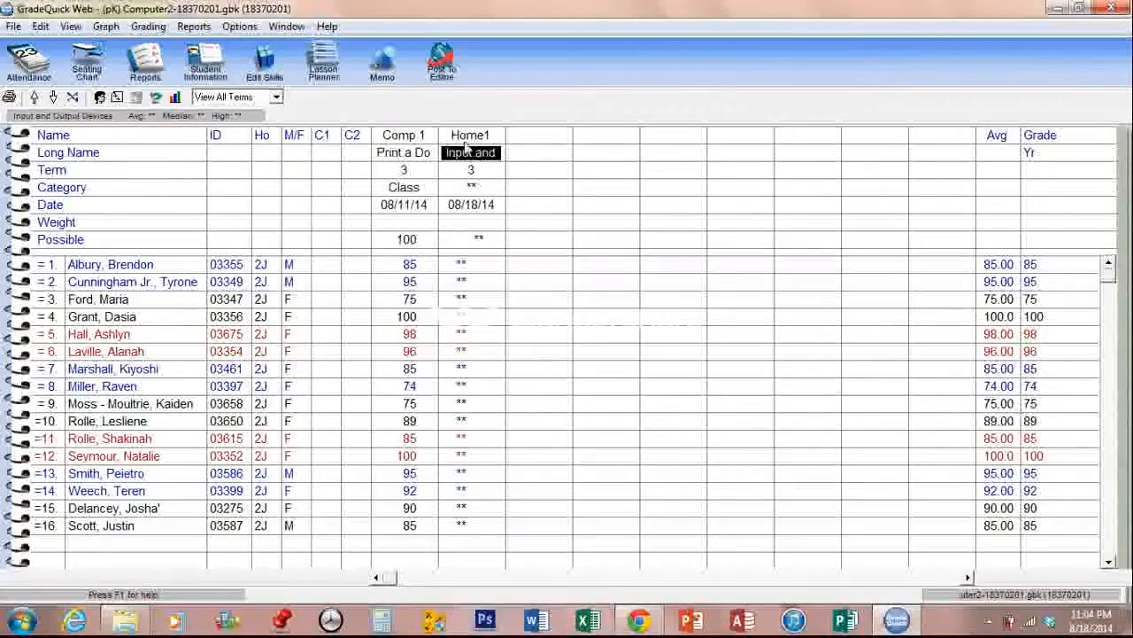
# Assign the Home1 column to the Home category and accept that category's weight of 1.00.
pyautogui.click(474, 187)
pyautogui.write('Ho')
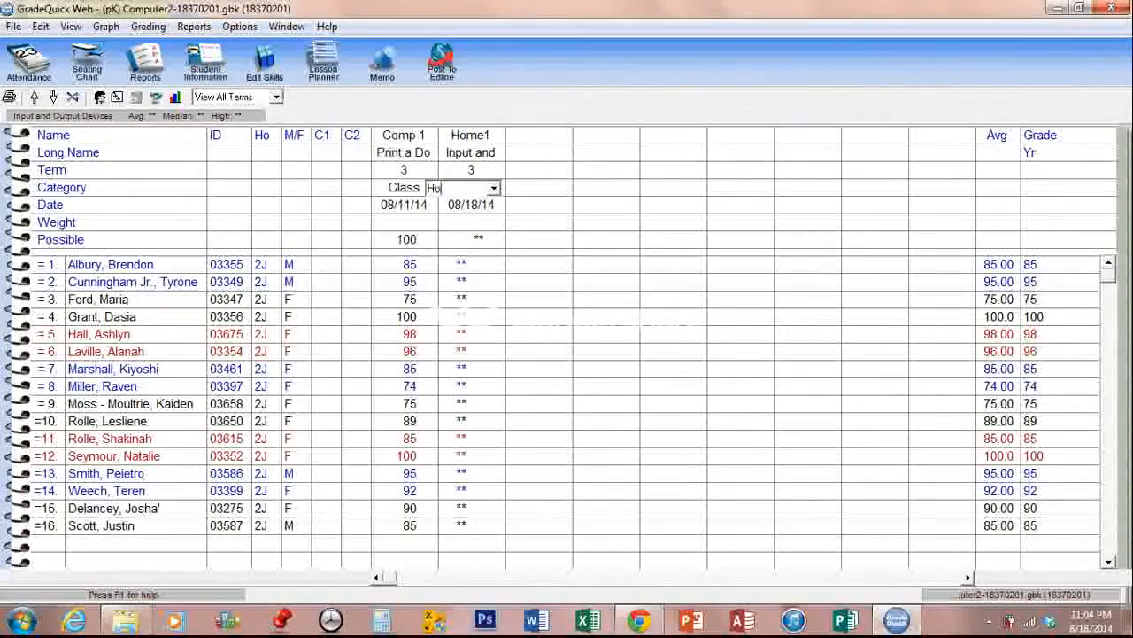
pyautogui.write('me')
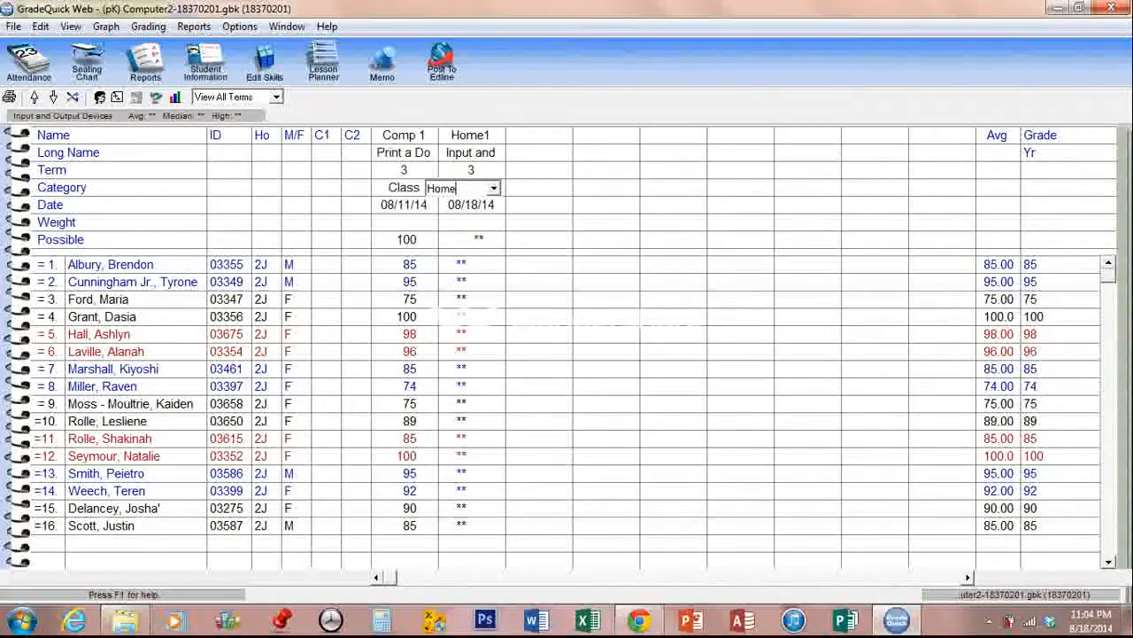
pyautogui.press('Return')
pyautogui.press('Return')
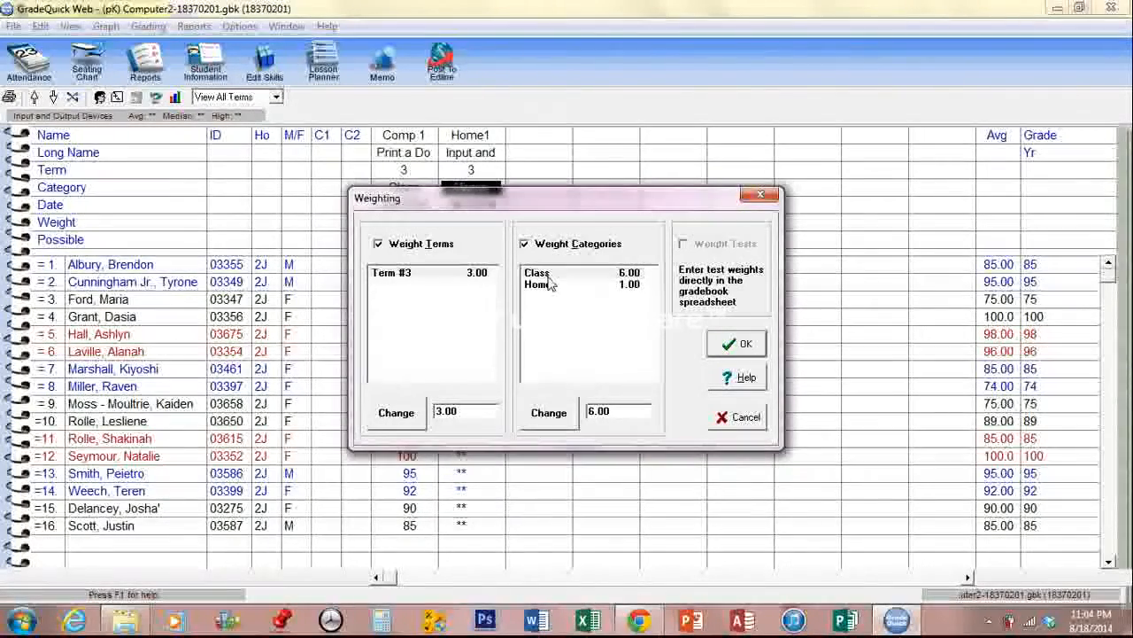
pyautogui.click(549, 291)
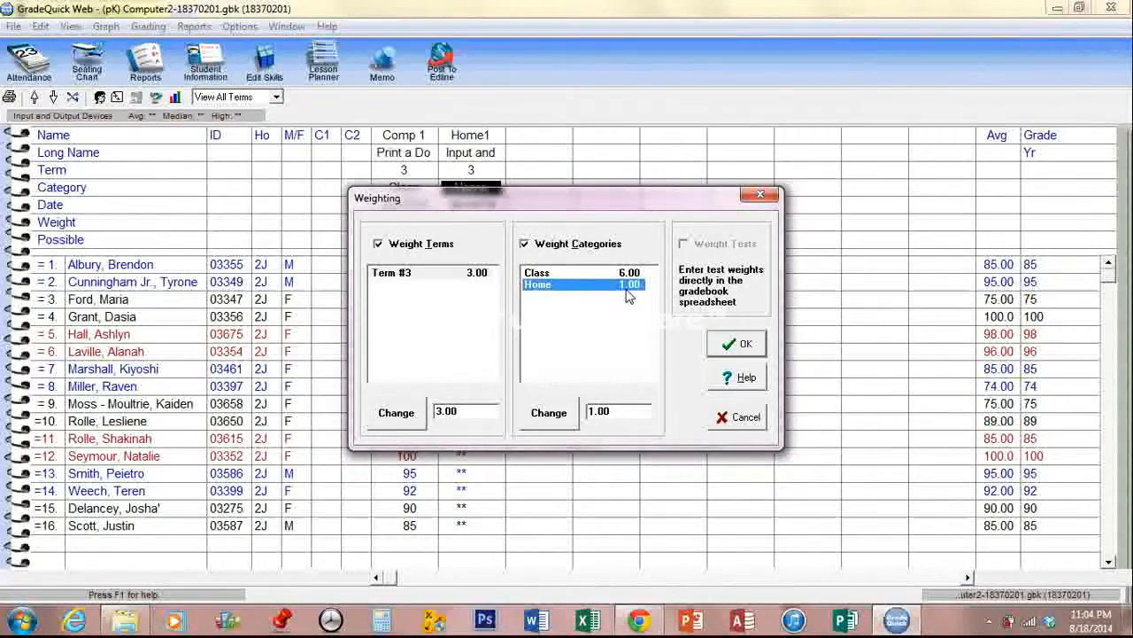
pyautogui.click(726, 344)
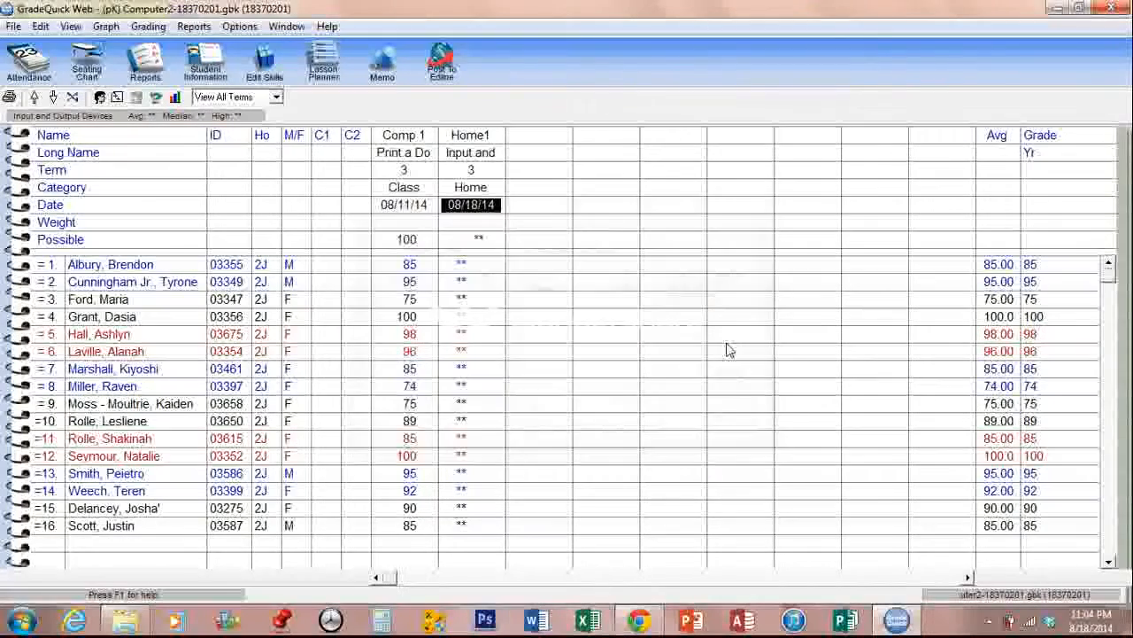
# Set the Home1 column's date to 08/12/14 and its possible score to 100.
pyautogui.click(495, 211)
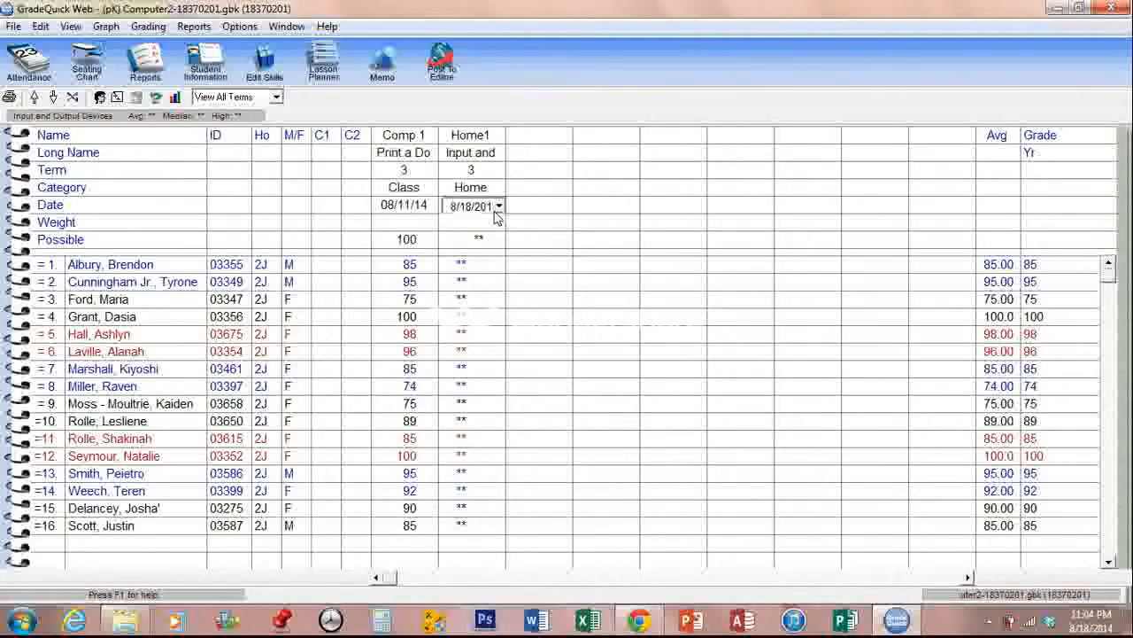
pyautogui.click(497, 208)
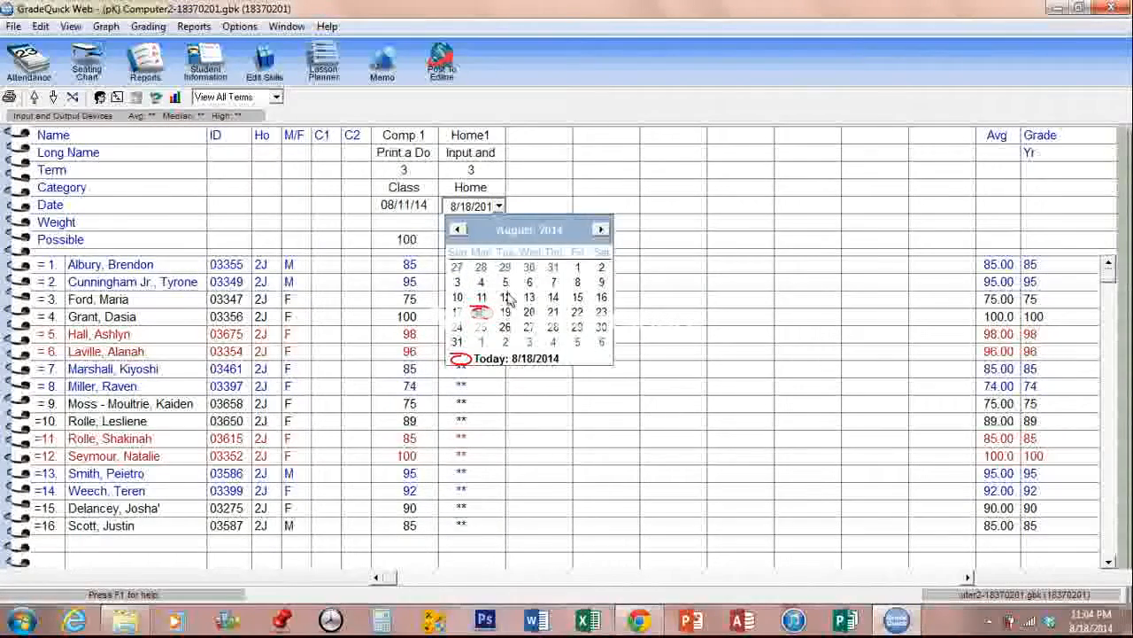
pyautogui.click(509, 297)
pyautogui.click(474, 239)
pyautogui.write('100')
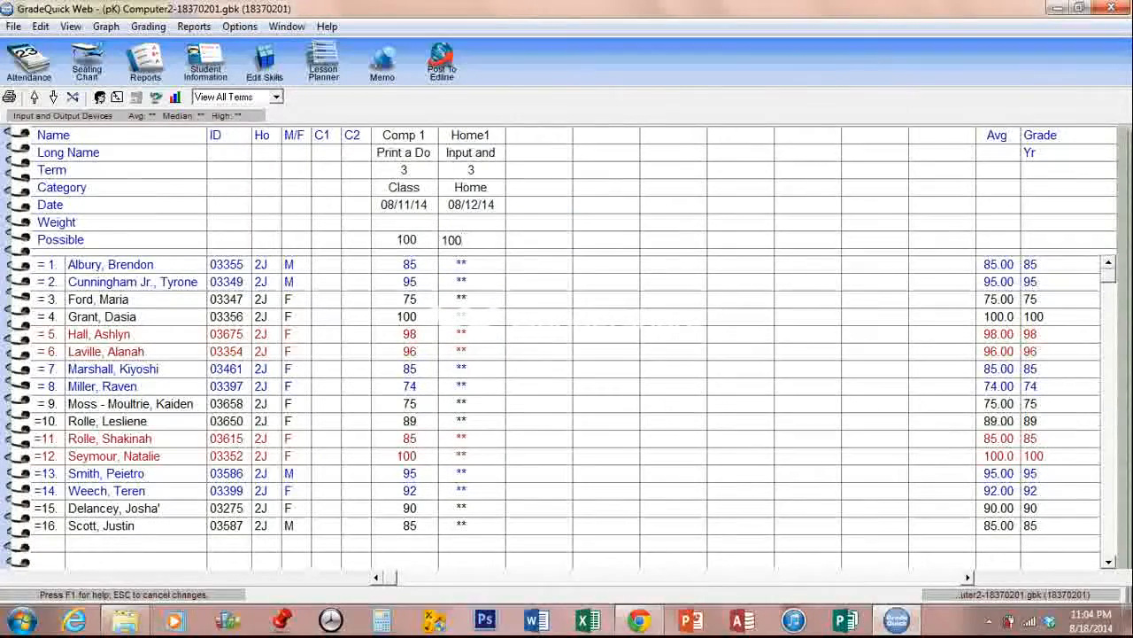
pyautogui.press('Return')
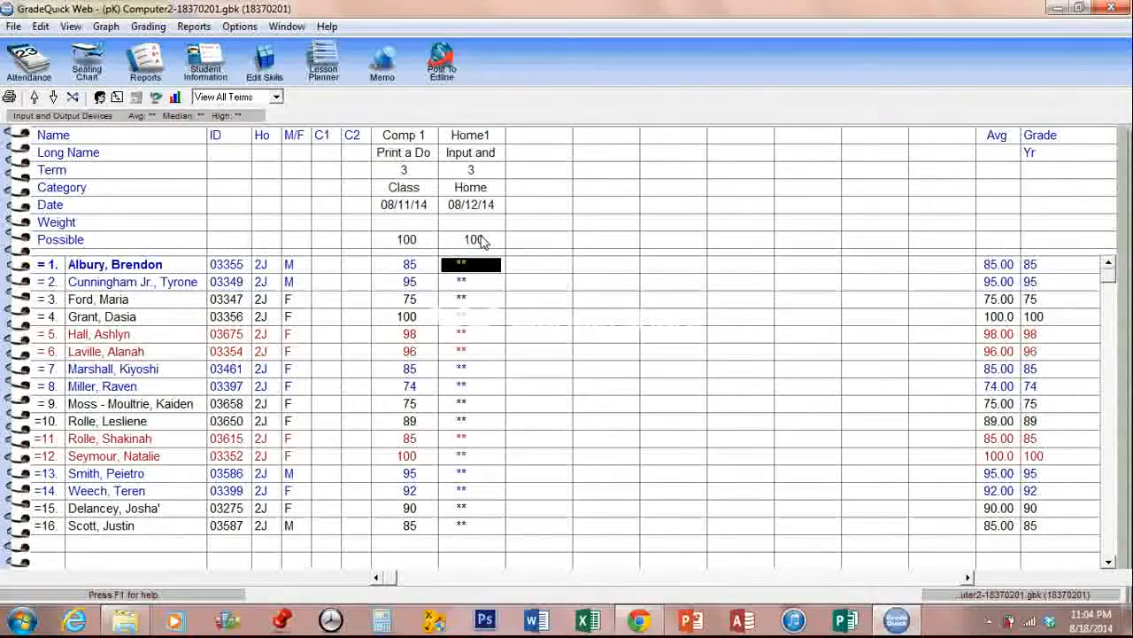
# Enter the Home1 scores 85, 95, 74, 85, 88 and 100 for students 1 to 6.
pyautogui.write('85')
pyautogui.press('Return')
pyautogui.write('95')
pyautogui.press('Return')
pyautogui.write('74')
pyautogui.press('Return')
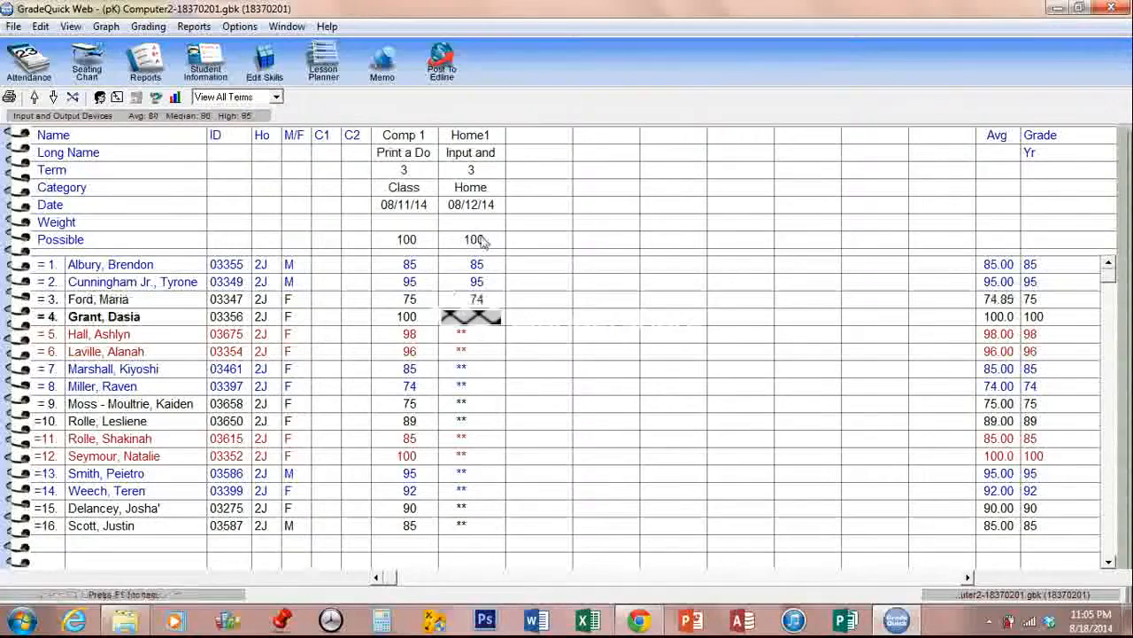
pyautogui.write('95')
pyautogui.press('Return')
pyautogui.write('88')
pyautogui.press('Return')
pyautogui.write('100')
pyautogui.press('Return')
# Enter the Home1 scores 100, 95, 56, 85, 74 and 72 for students 7 to 12.
pyautogui.write('100')
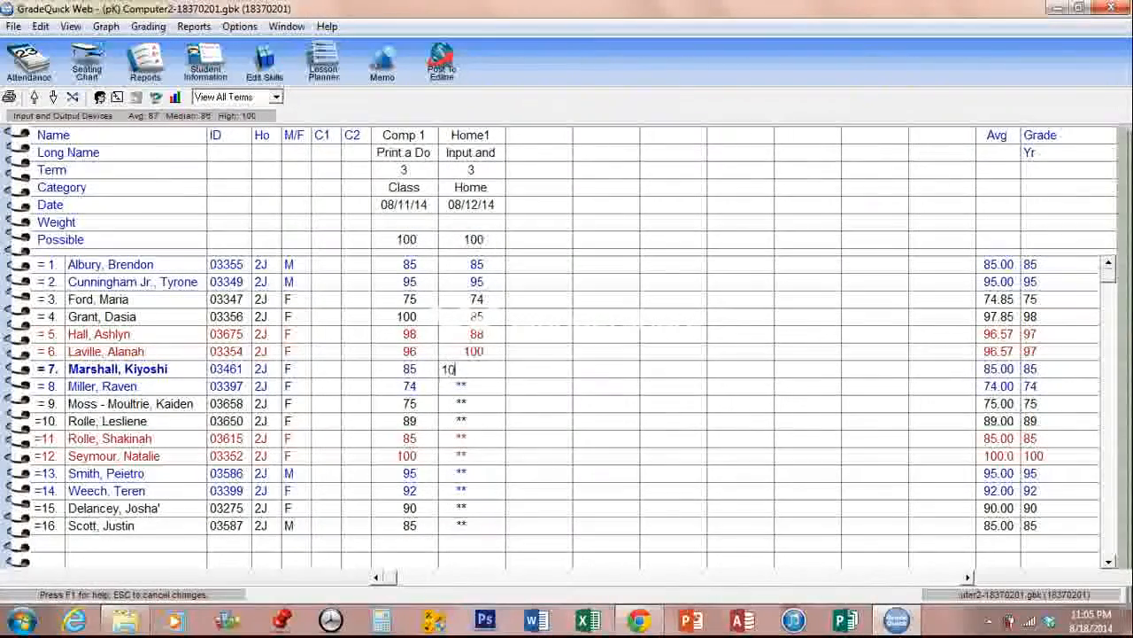
pyautogui.press('Return')
pyautogui.write('95')
pyautogui.press('Return')
pyautogui.write('56')
pyautogui.press('Return')
pyautogui.write('85')
pyautogui.press('Return')
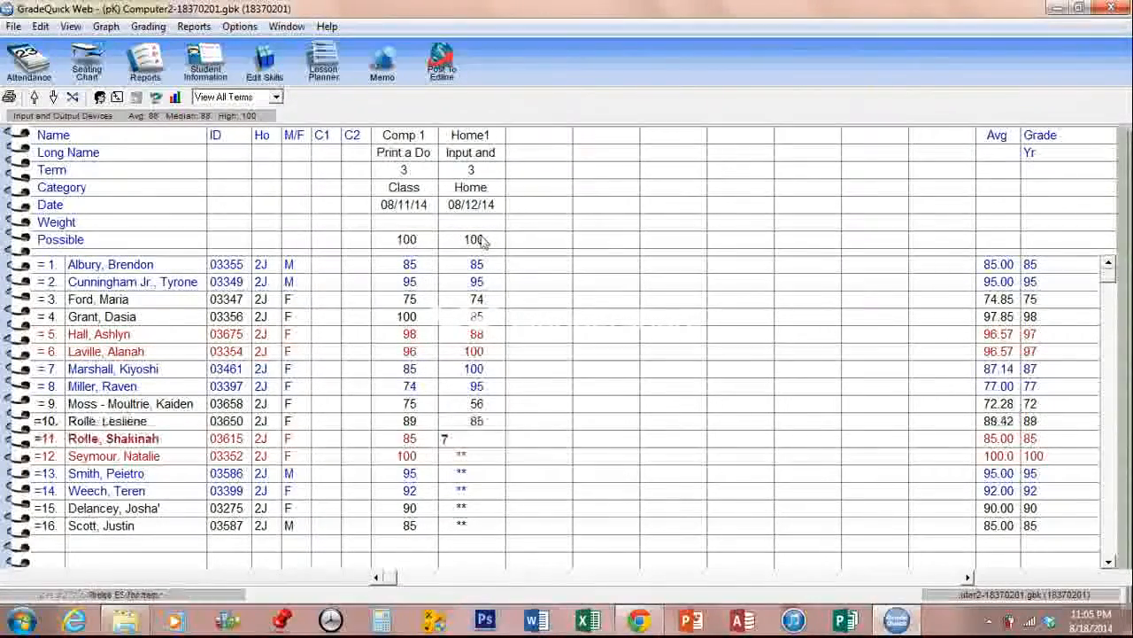
pyautogui.write('74')
pyautogui.press('Return')
pyautogui.write('72')
pyautogui.press('Return')
pyautogui.write('855')
pyautogui.press('Return')
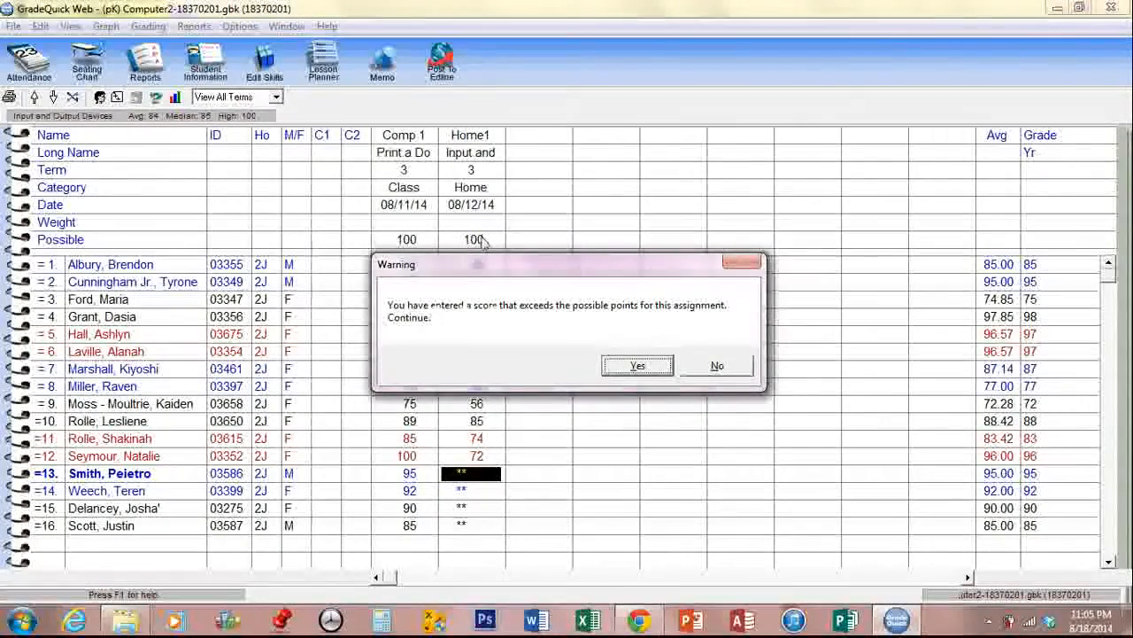
pyautogui.click(713, 366)
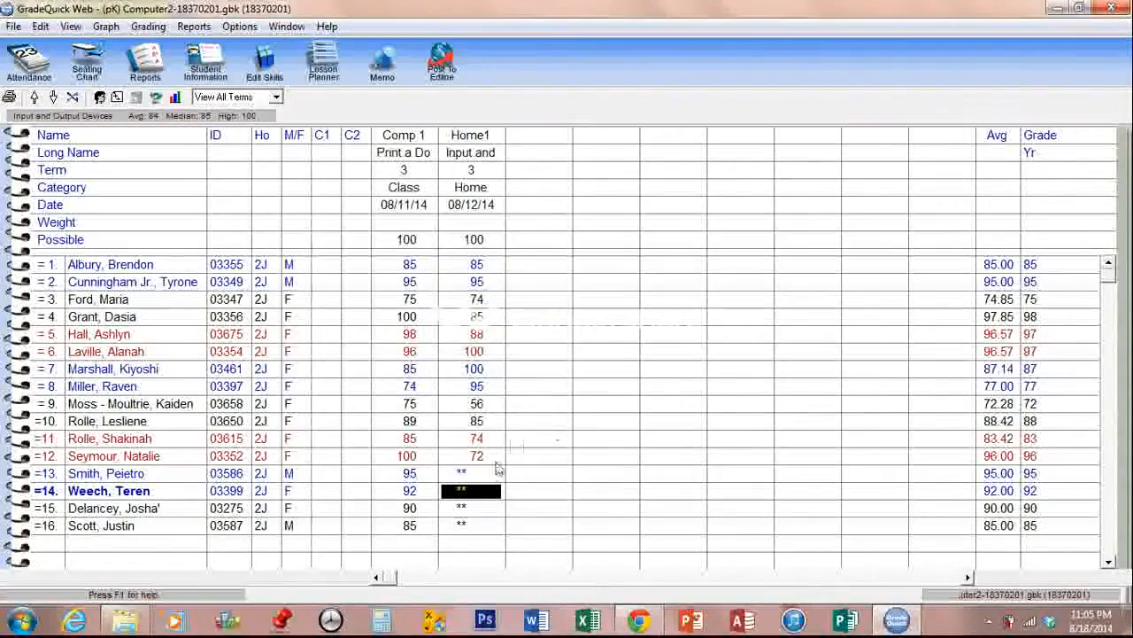
# Enter the Home1 scores 75 and 85 for students 13 and 14.
pyautogui.click(490, 474)
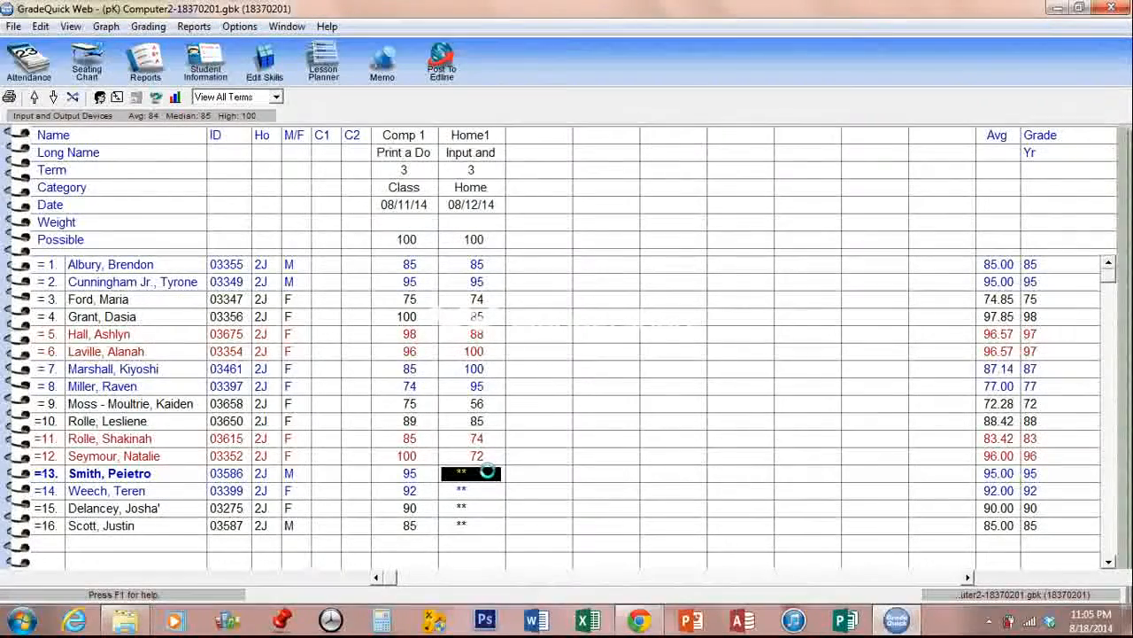
pyautogui.write('75')
pyautogui.press('Return')
pyautogui.write('85')
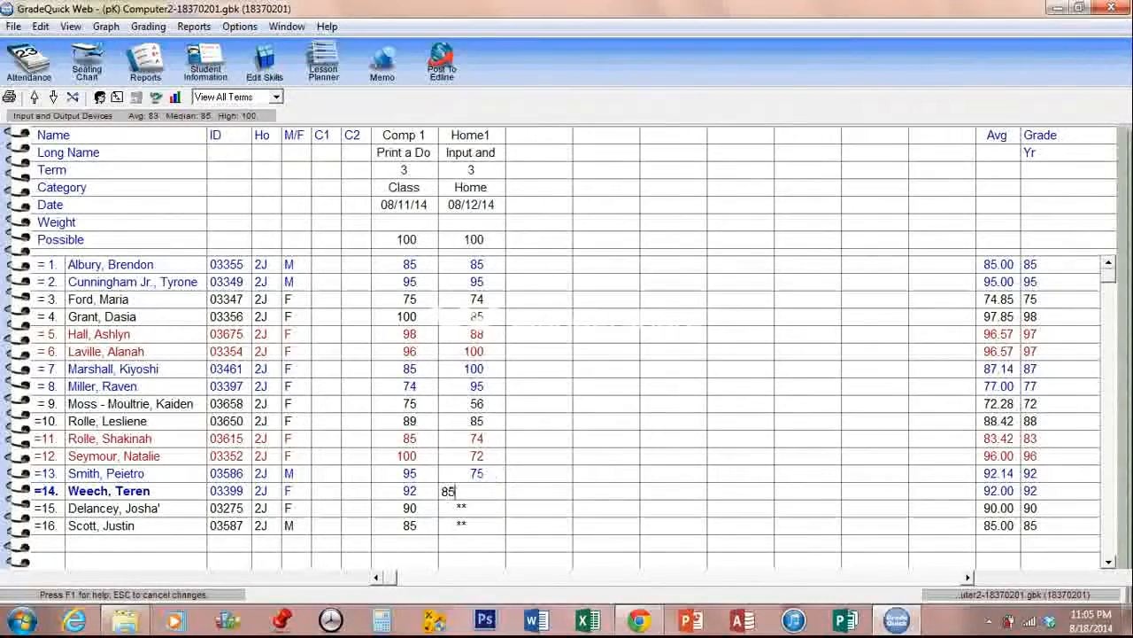
pyautogui.press('Return')
pyautogui.write('1002')
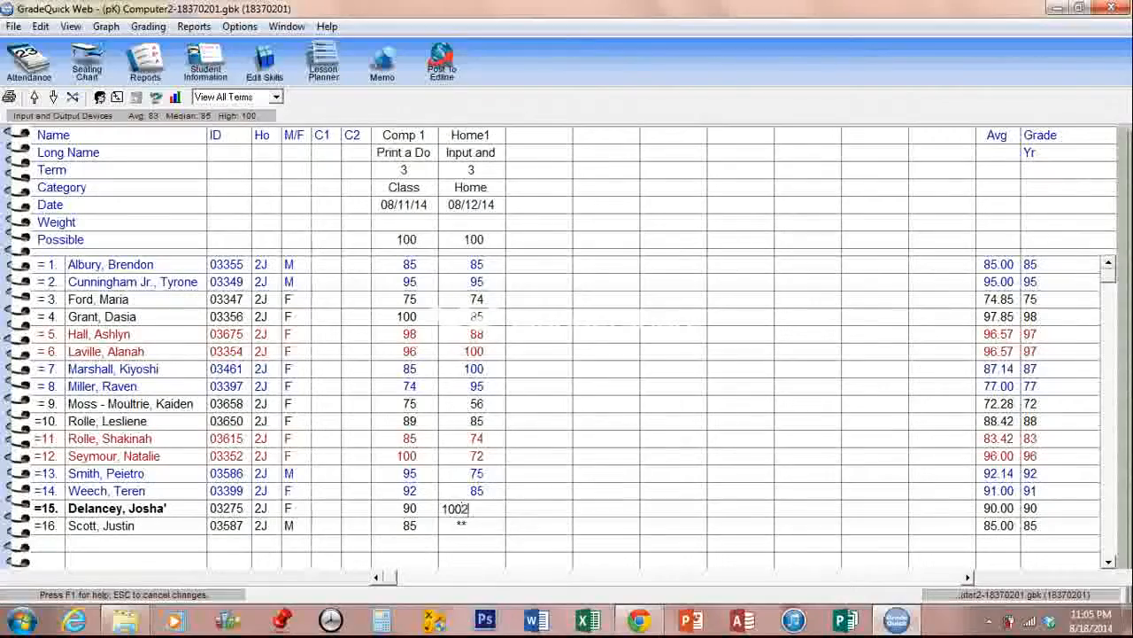
pyautogui.press('Return')
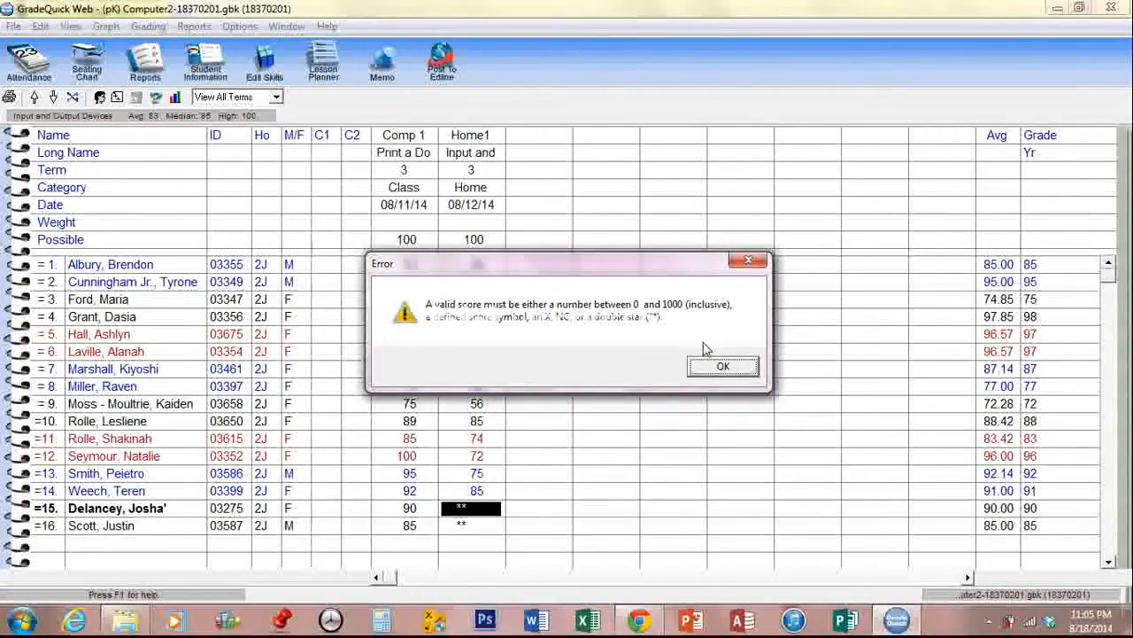
pyautogui.click(719, 366)
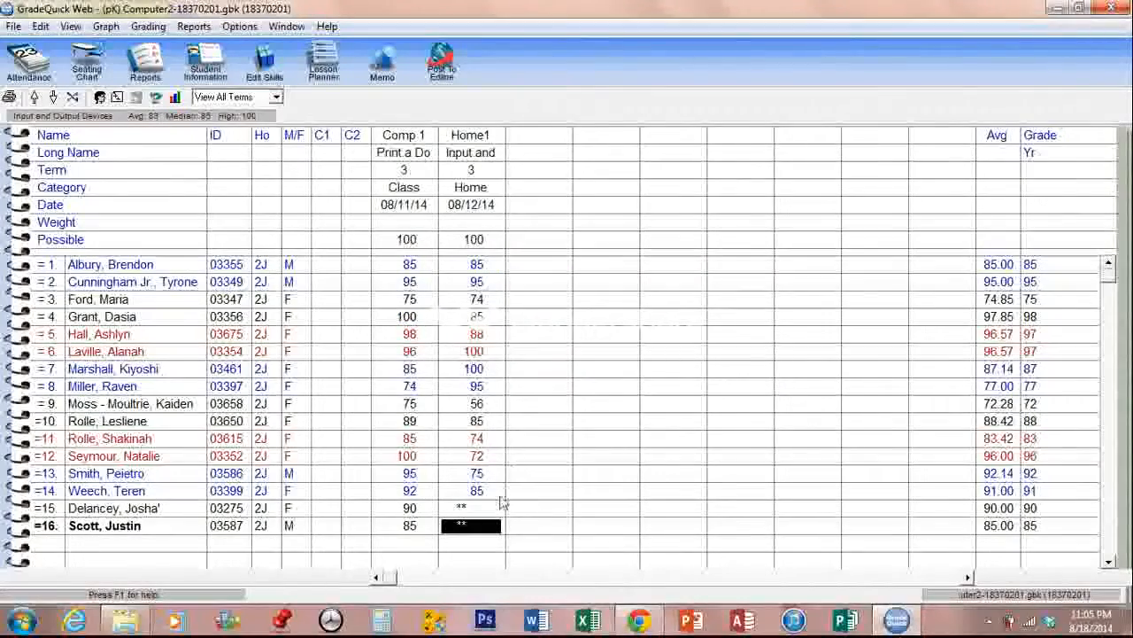
# Enter the Home1 scores 85 and 100 for students 15 and 16.
pyautogui.click(496, 507)
pyautogui.write('85')
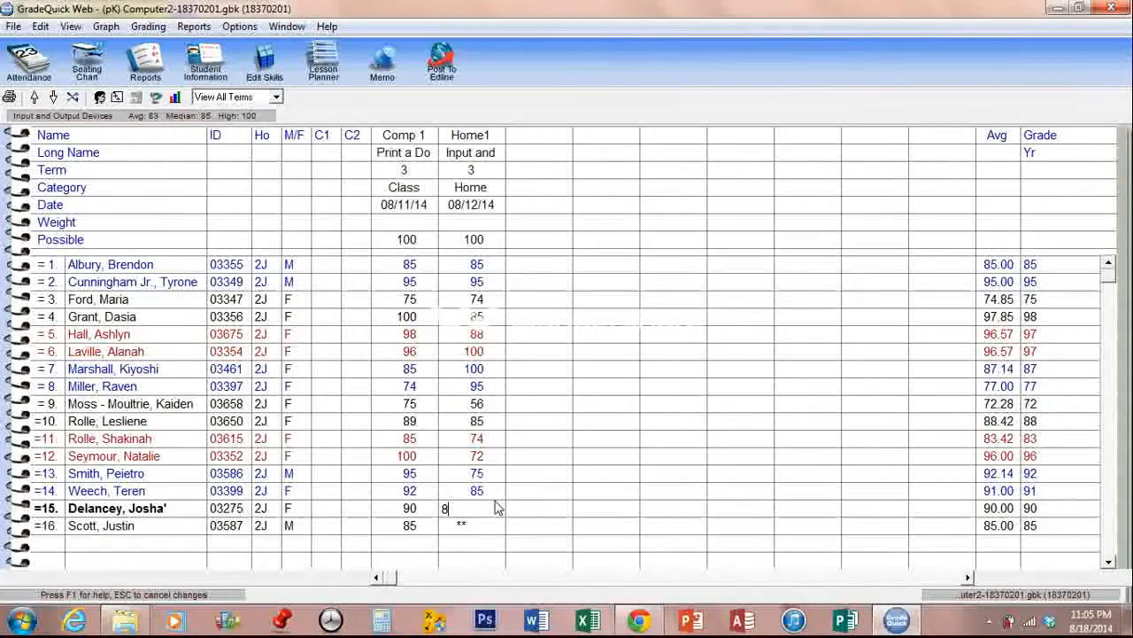
pyautogui.press('Return')
pyautogui.write('100')
pyautogui.press('Return')
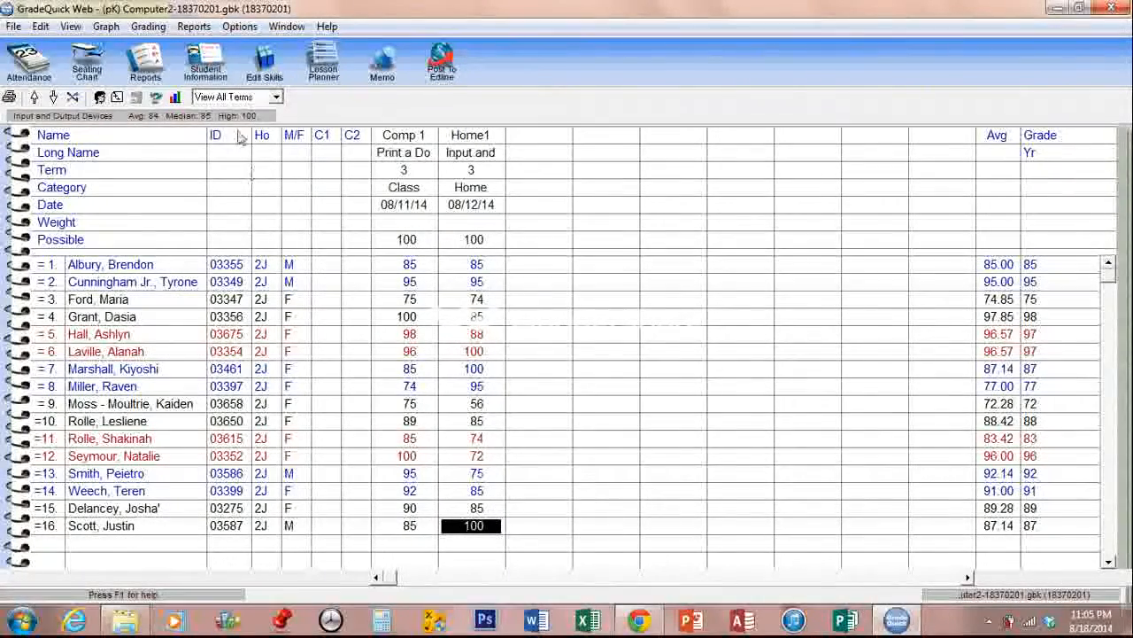
# Open the Single Term Only Edline report for the gradebook.
pyautogui.click(205, 28)
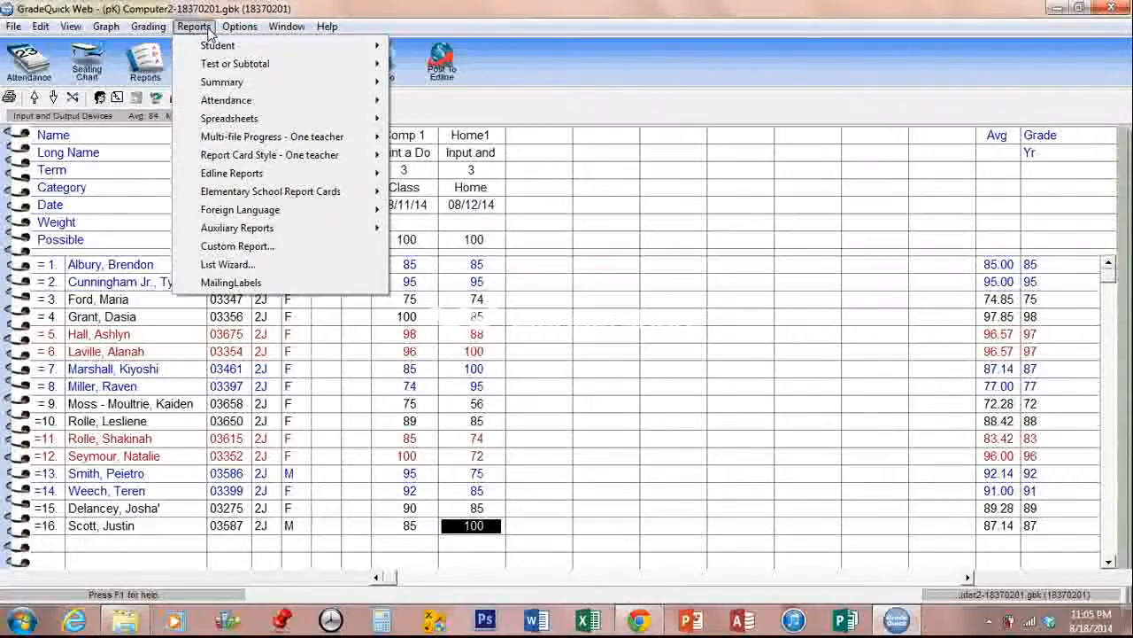
pyautogui.moveTo(274, 175)
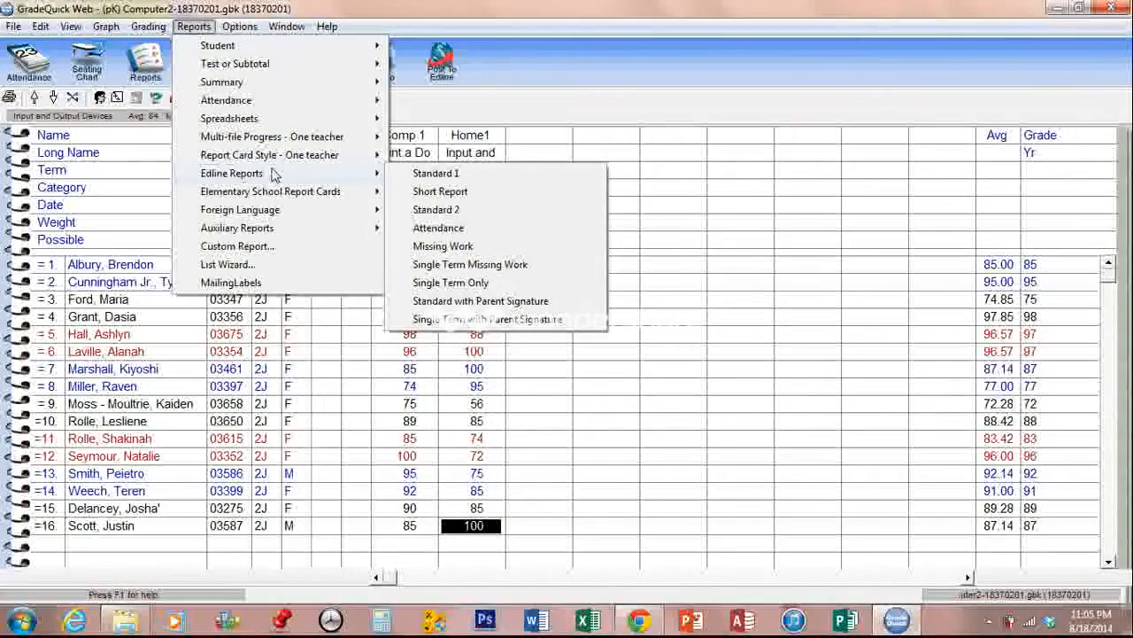
pyautogui.click(495, 284)
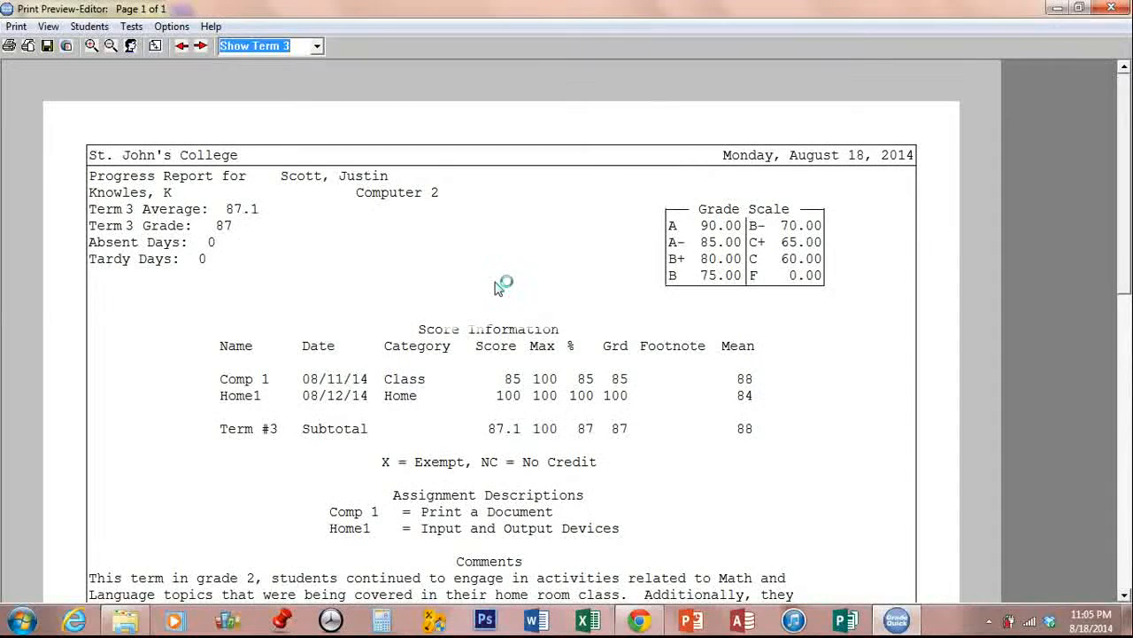
# Start sending the progress report to Edline for all students of the current file.
pyautogui.click(25, 28)
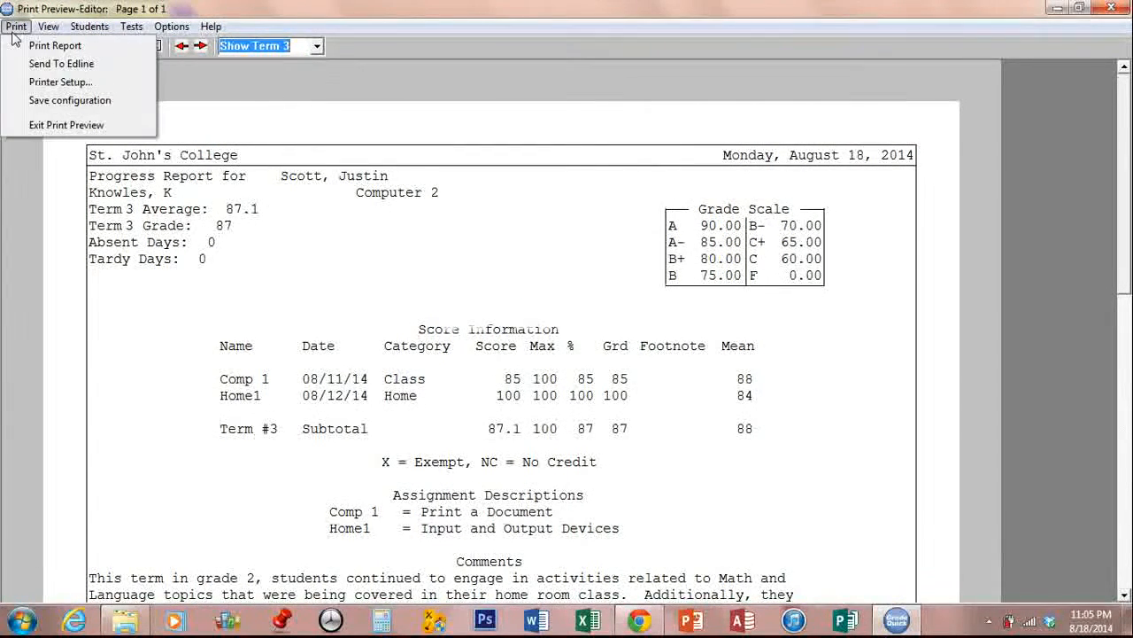
pyautogui.click(107, 67)
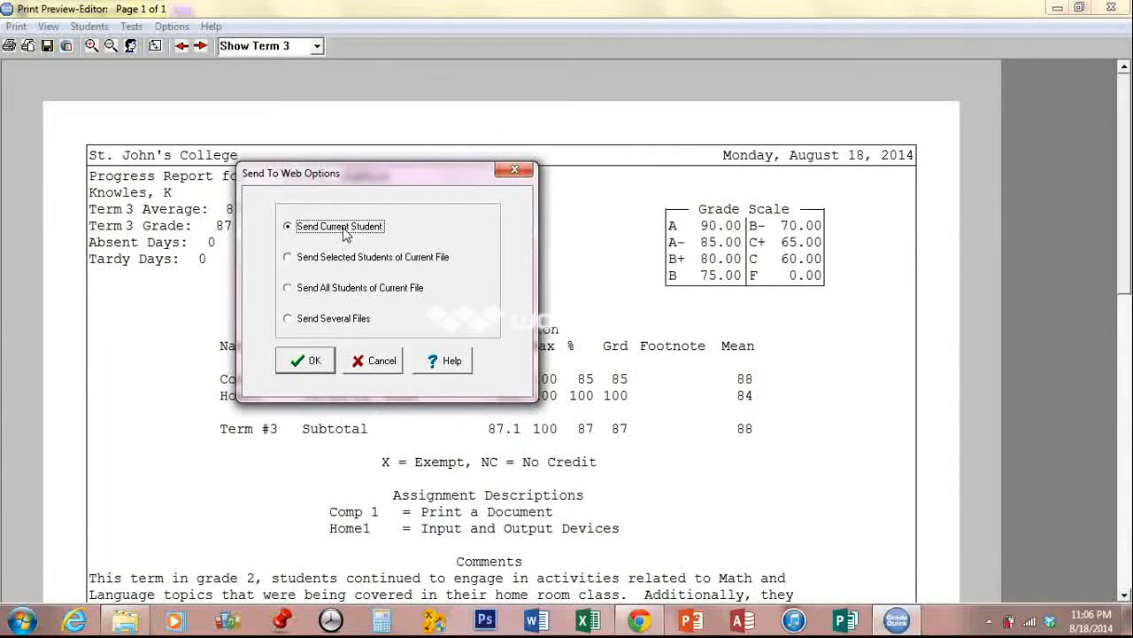
pyautogui.click(345, 295)
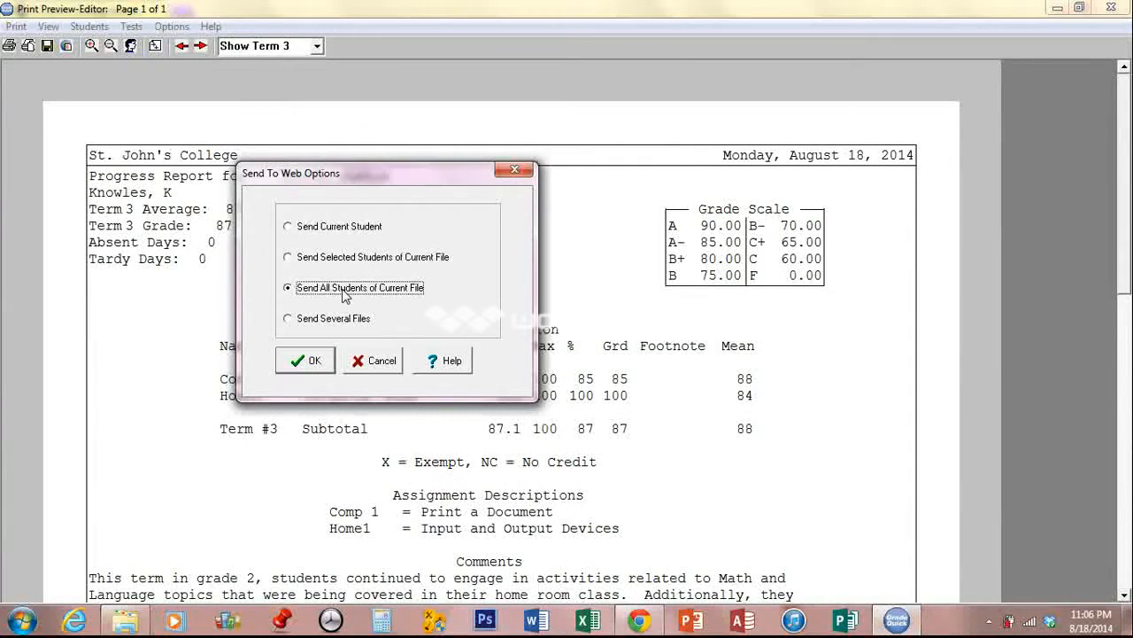
pyautogui.click(315, 361)
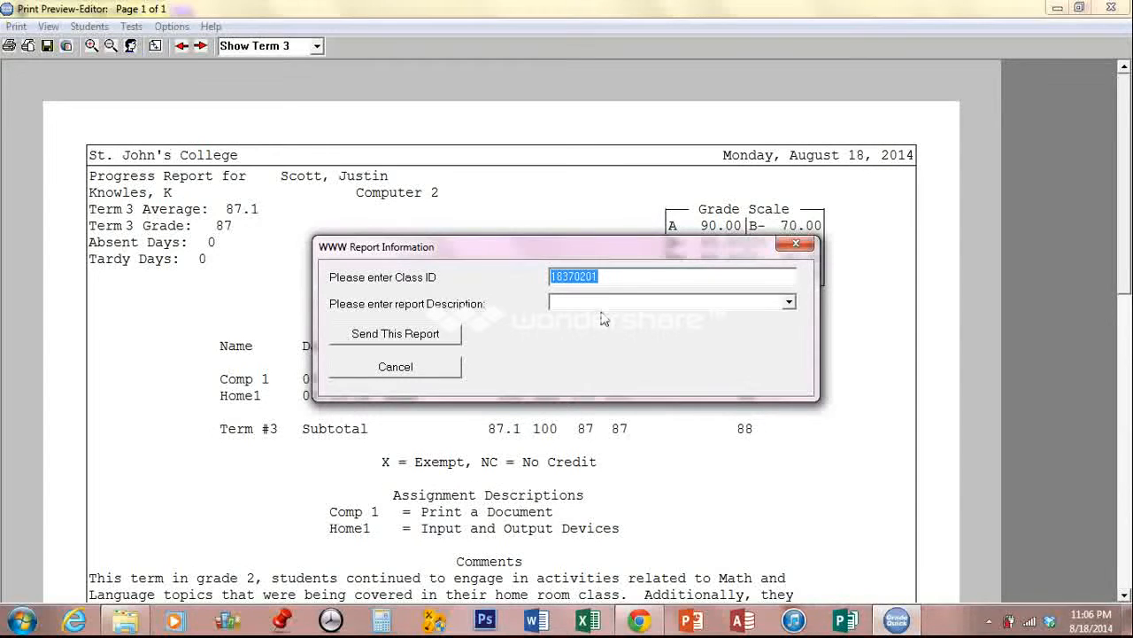
# Set the report description to "Computer Grades Term 1".
pyautogui.click(611, 304)
pyautogui.write('Computer')
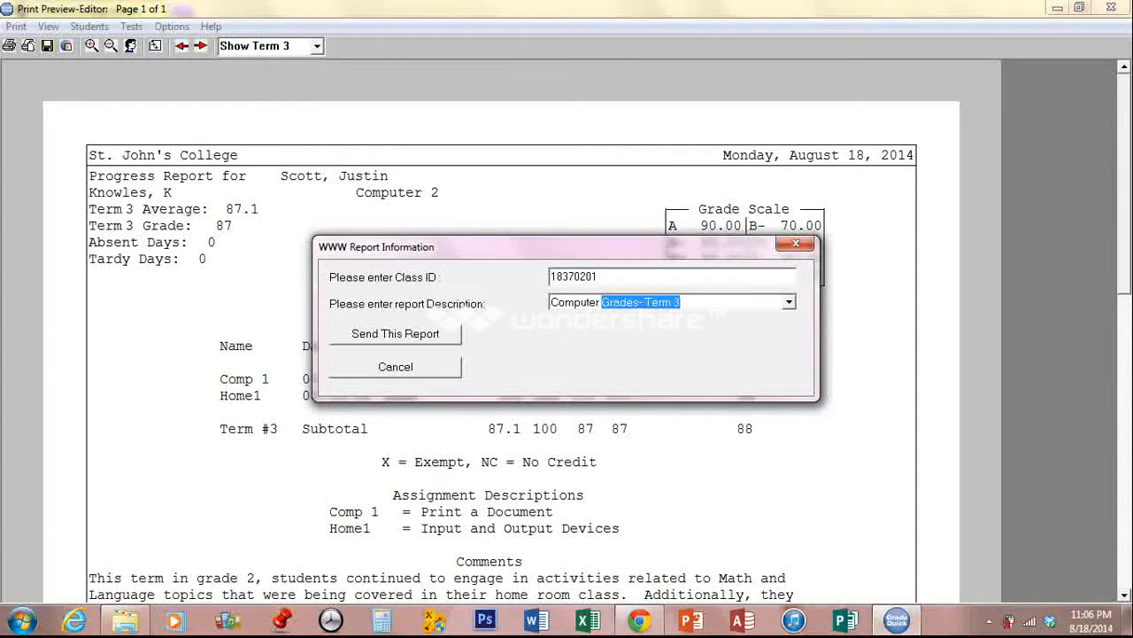
pyautogui.write(' Grades Term 1')
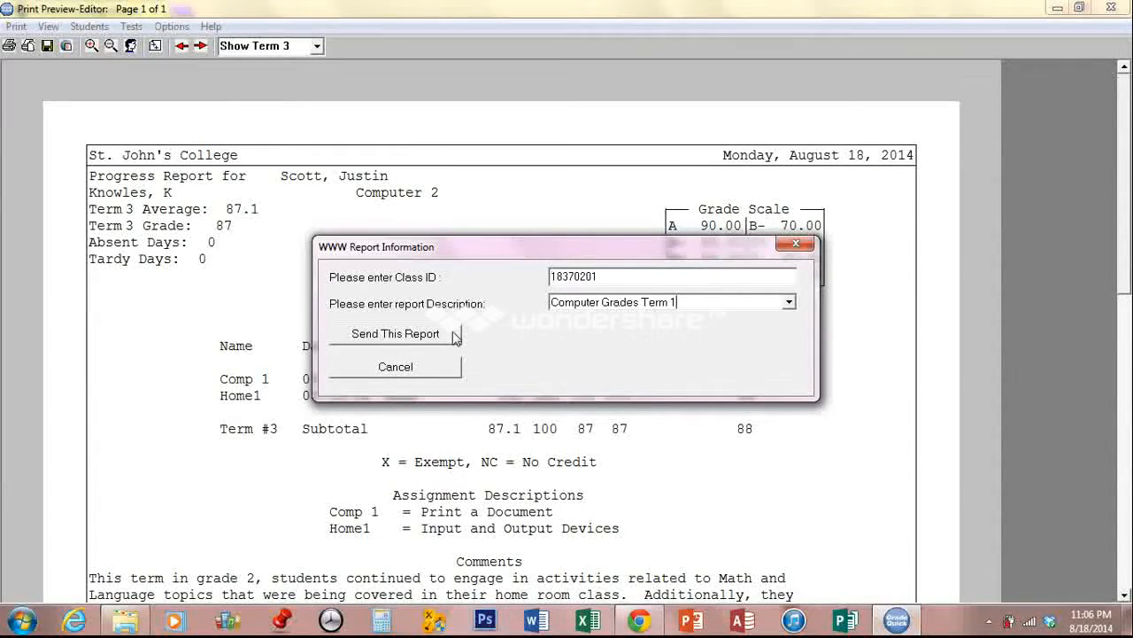
pyautogui.click(989, 621)
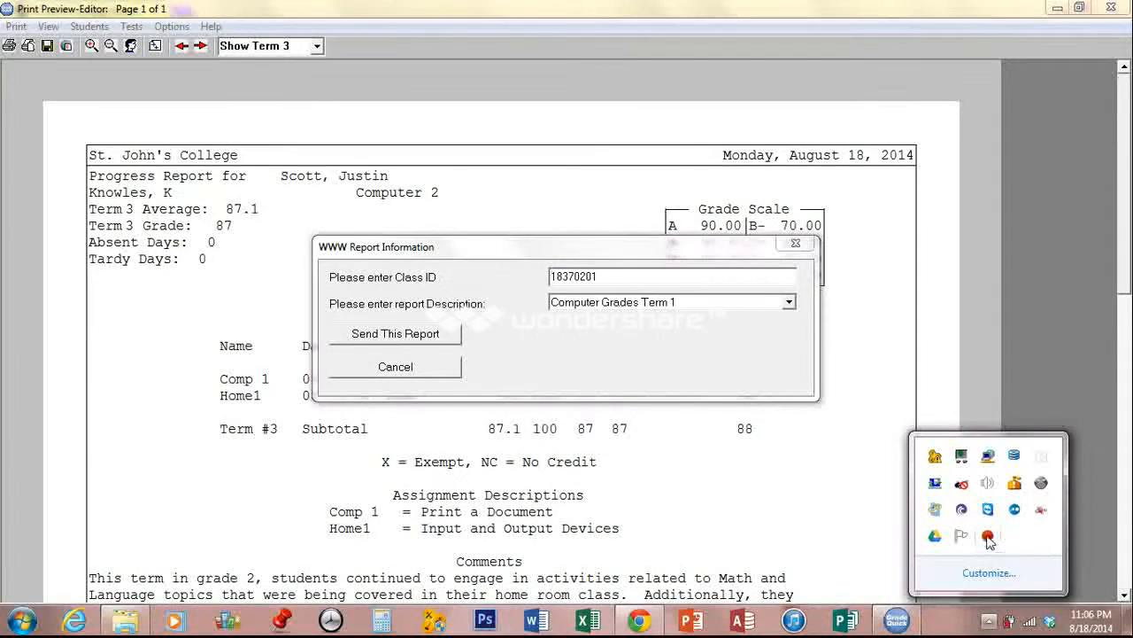